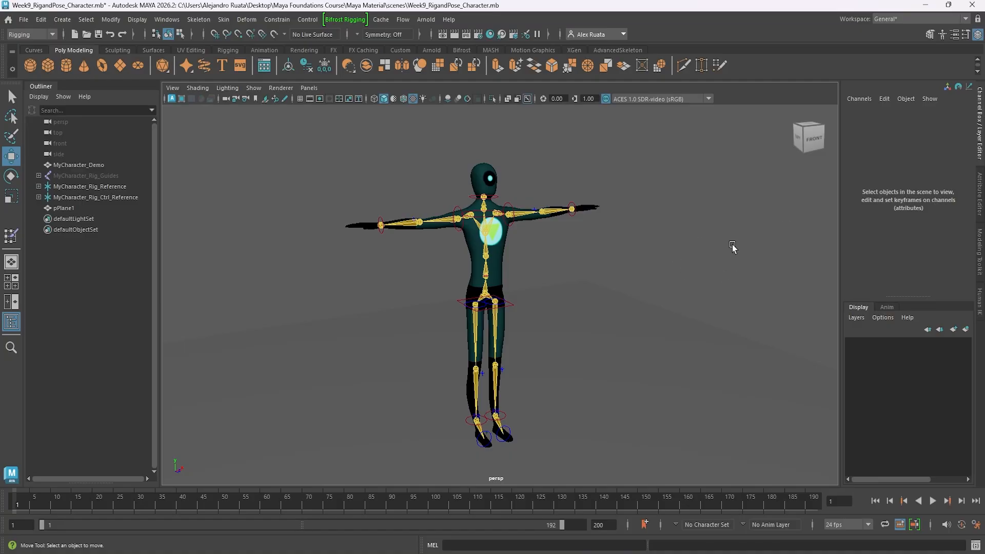
Select the MyCharacter_Demo mesh and check its translate, rotate and scale values.
{"action": "left_click_drag", "start_coordinate": [537, 176], "coordinate": [452, 196], "text": "alt"}
{"action": "left_click", "coordinate": [808, 137]}
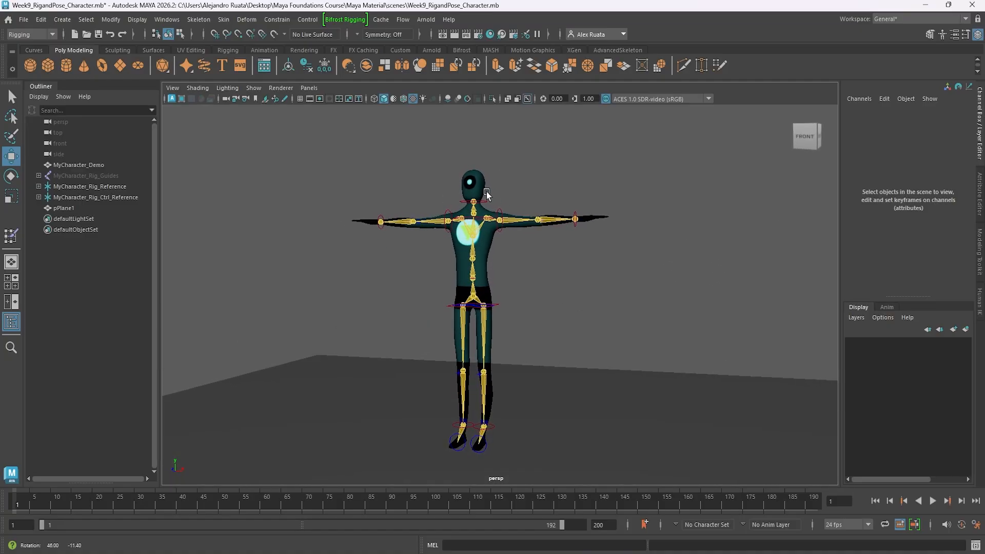
{"action": "left_click", "coordinate": [482, 186]}
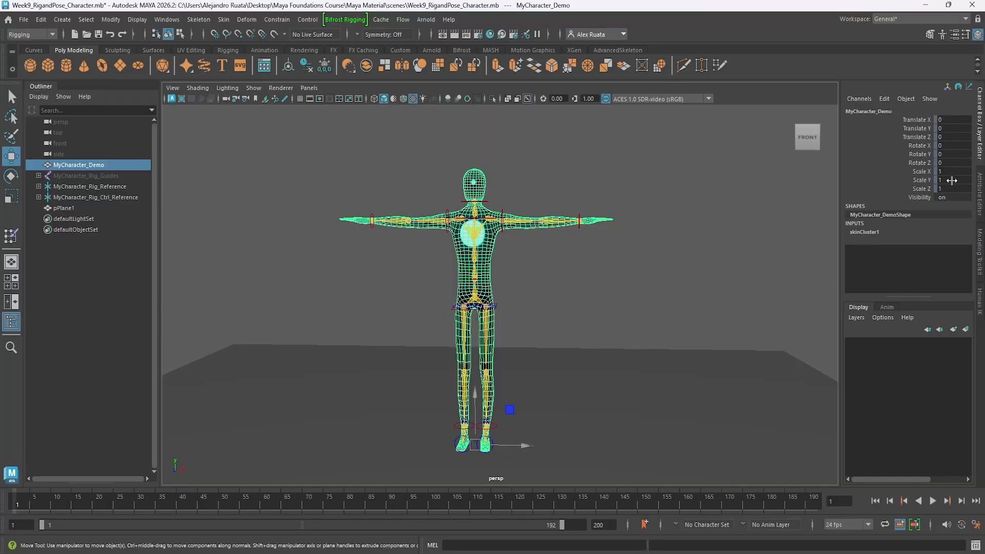
{"action": "double_click", "coordinate": [950, 163]}
{"action": "left_click", "coordinate": [875, 164]}
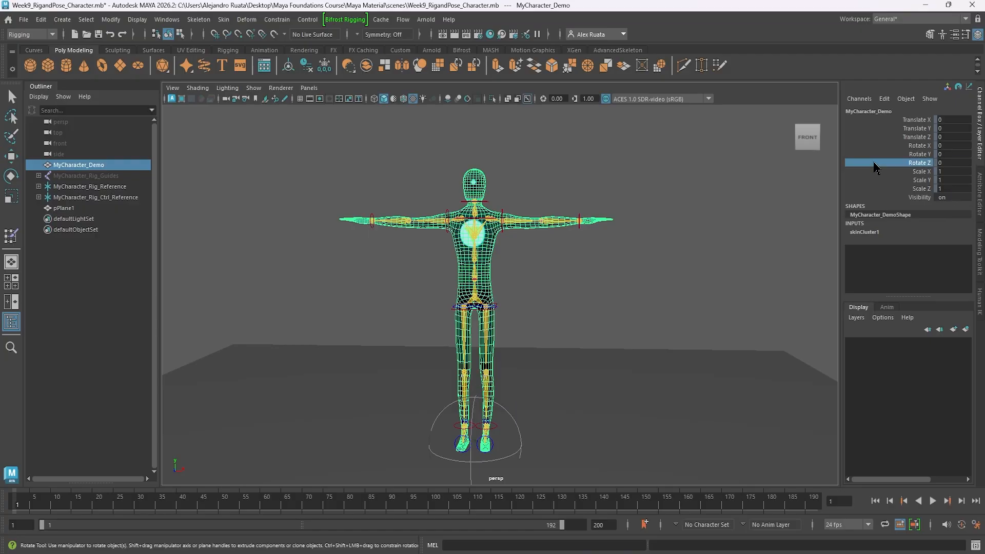
{"action": "double_click", "coordinate": [953, 127]}
{"action": "key", "text": "Return"}
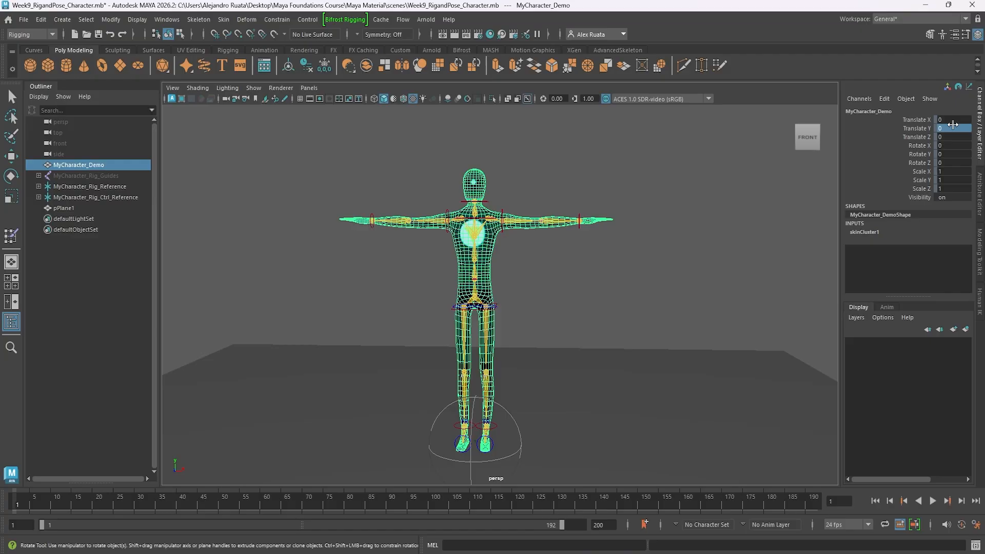
{"action": "left_click", "coordinate": [891, 155]}
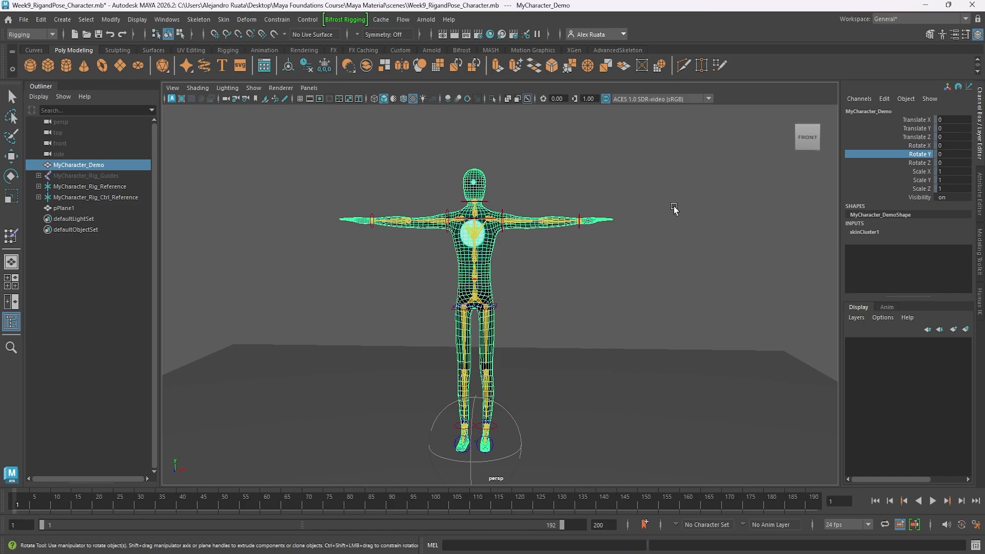
Examine the settings of the mesh's skinCluster1 input and view the skinned character at an angle.
{"action": "left_click", "coordinate": [864, 232]}
{"action": "key", "text": "w"}
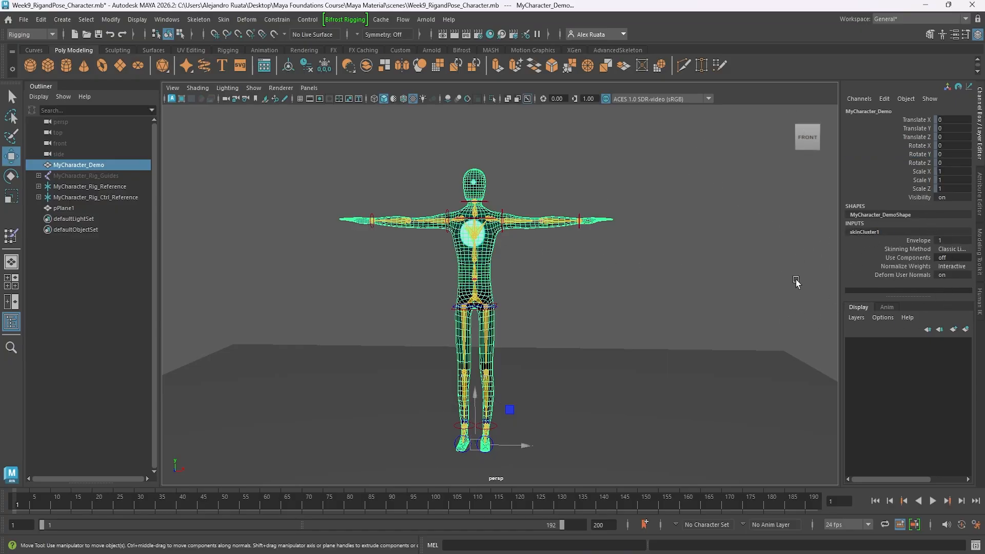
{"action": "left_click_drag", "start_coordinate": [576, 277], "coordinate": [613, 286], "text": "alt"}
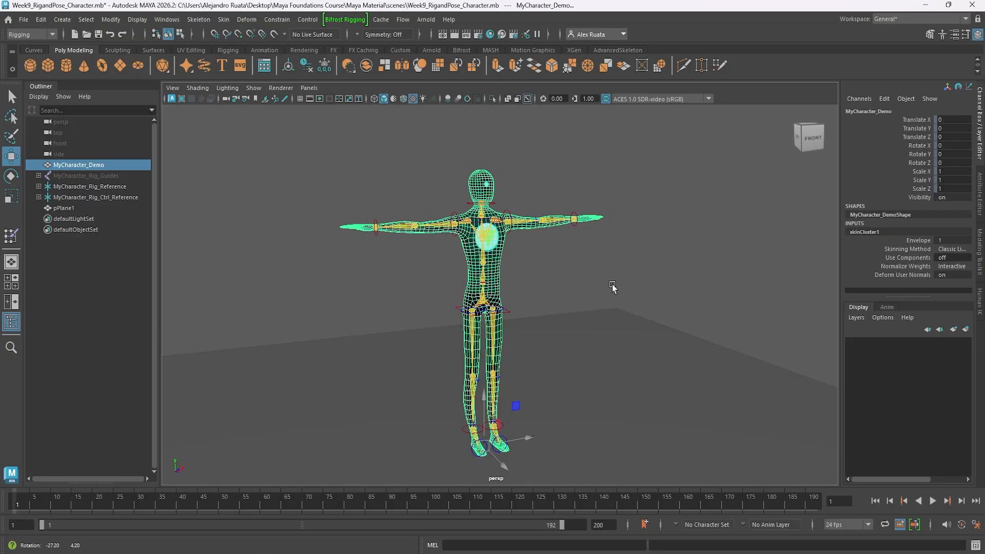
{"action": "key", "text": "f"}
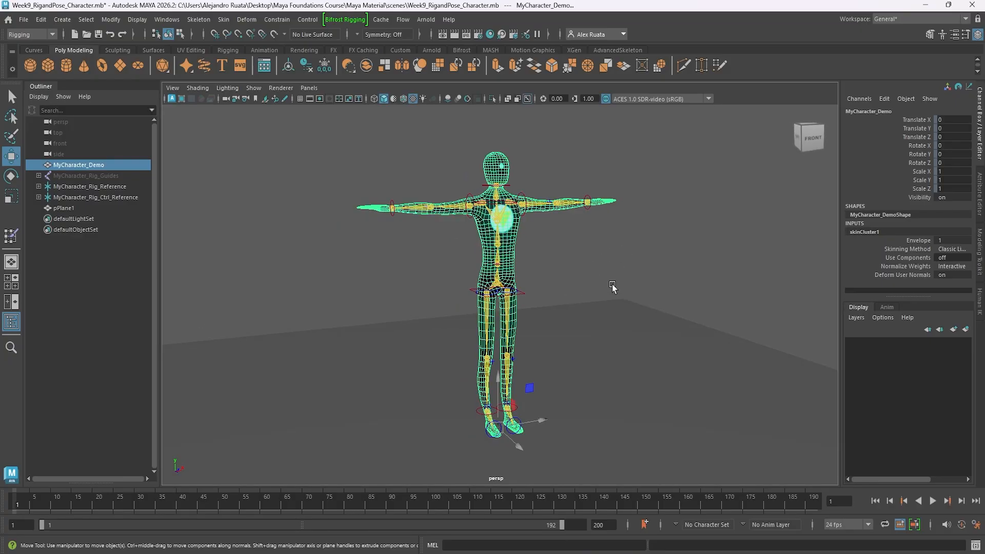
{"action": "left_click", "coordinate": [581, 242]}
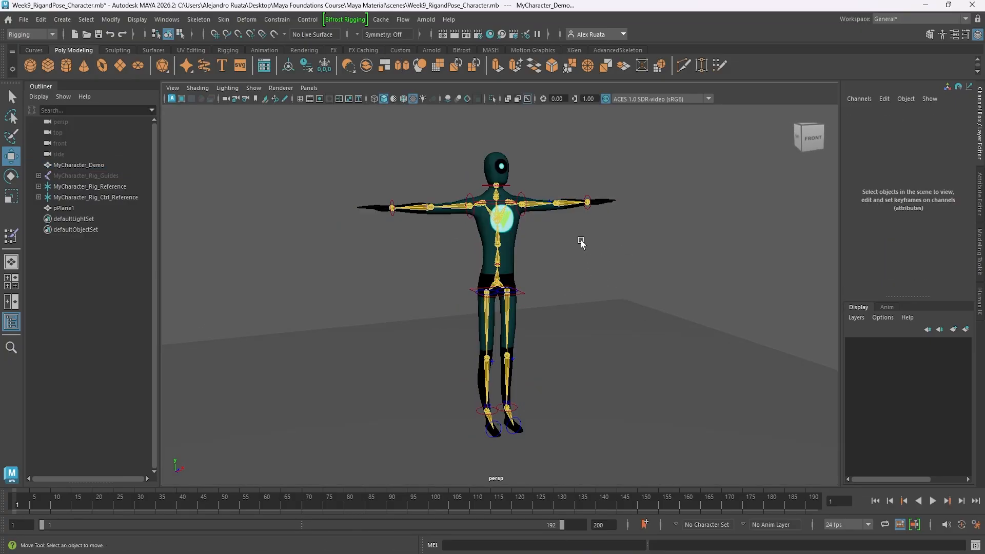
Delete the construction history of the MyCharacter_Demo mesh.
{"action": "left_click", "coordinate": [504, 170]}
{"action": "left_click", "coordinate": [41, 19]}
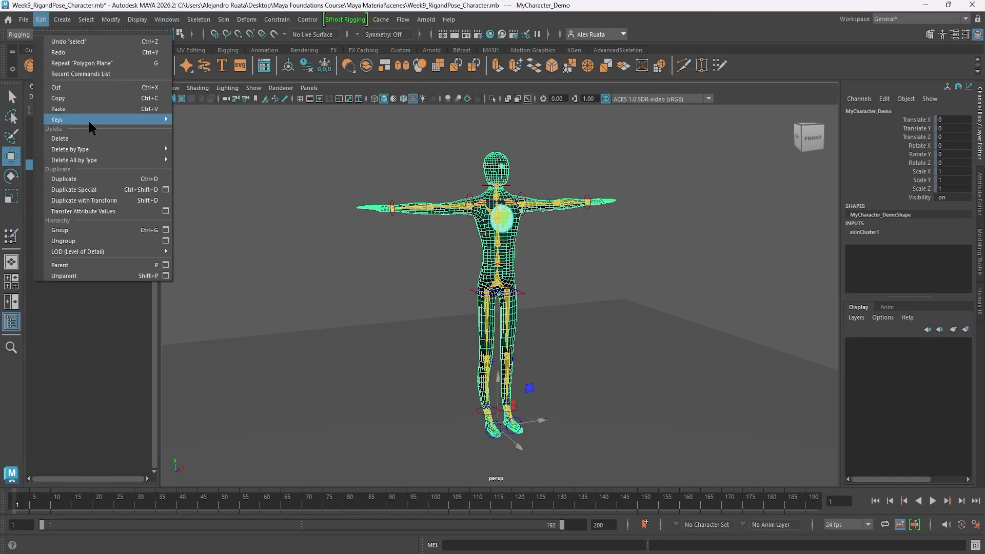
{"action": "mouse_move", "coordinate": [118, 151]}
{"action": "left_click", "coordinate": [200, 153]}
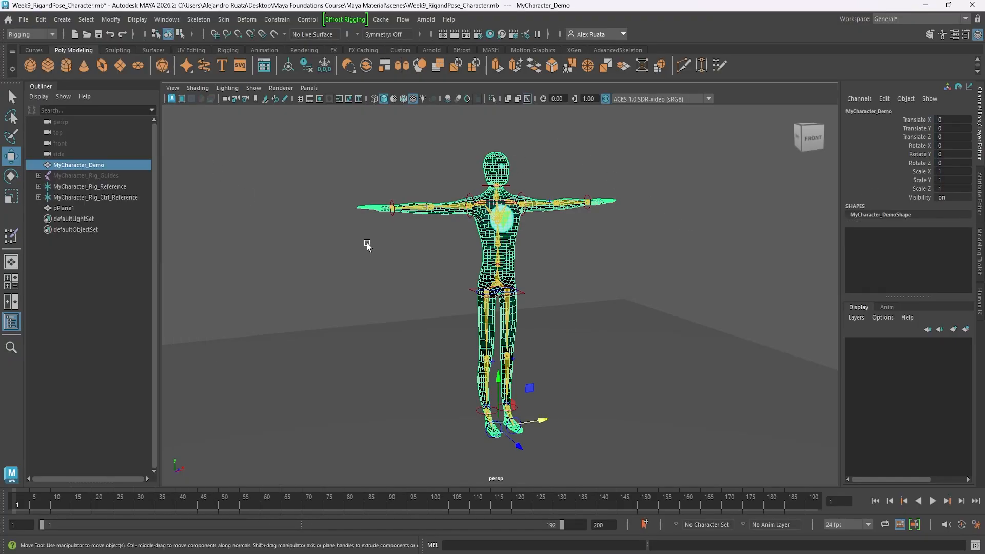
Rotate the right shoulder effector to test whether the mesh follows the rig.
{"action": "left_click", "coordinate": [525, 236]}
{"action": "scroll", "coordinate": [524, 235], "scroll_direction": "up", "scroll_amount": 6}
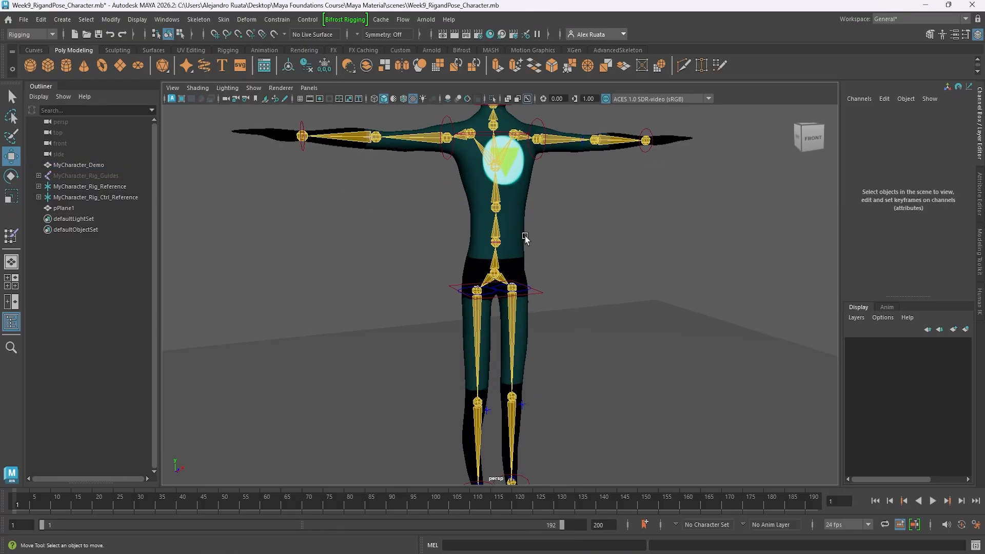
{"action": "left_click", "coordinate": [483, 263]}
{"action": "key", "text": "e"}
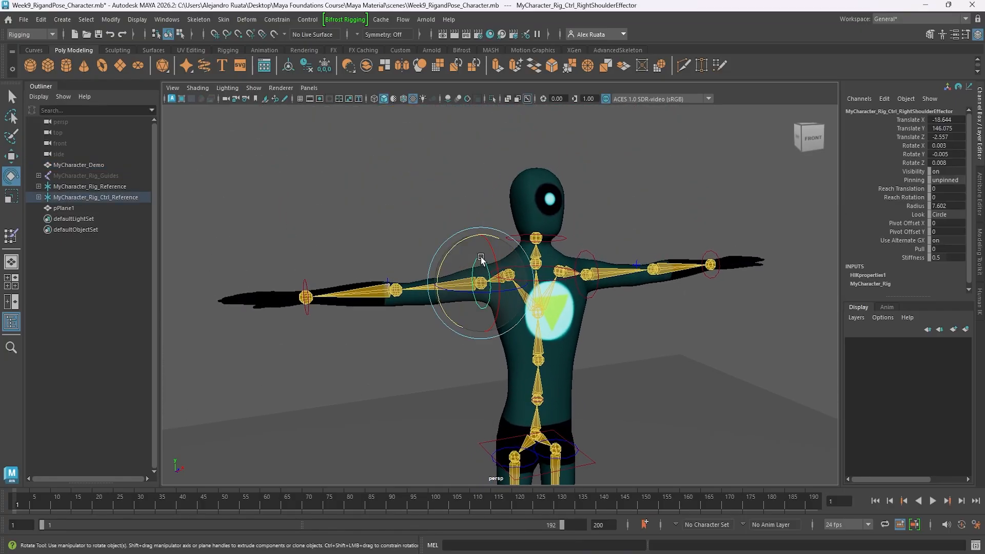
{"action": "left_click_drag", "start_coordinate": [481, 259], "coordinate": [407, 285]}
Undo the right shoulder rotation and the history deletion, and clear the selection.
{"action": "key", "text": "ctrl+z"}
{"action": "key", "text": "ctrl+z"}
{"action": "key", "text": "ctrl+z"}
{"action": "key", "text": "ctrl+z"}
{"action": "key", "text": "ctrl+z"}
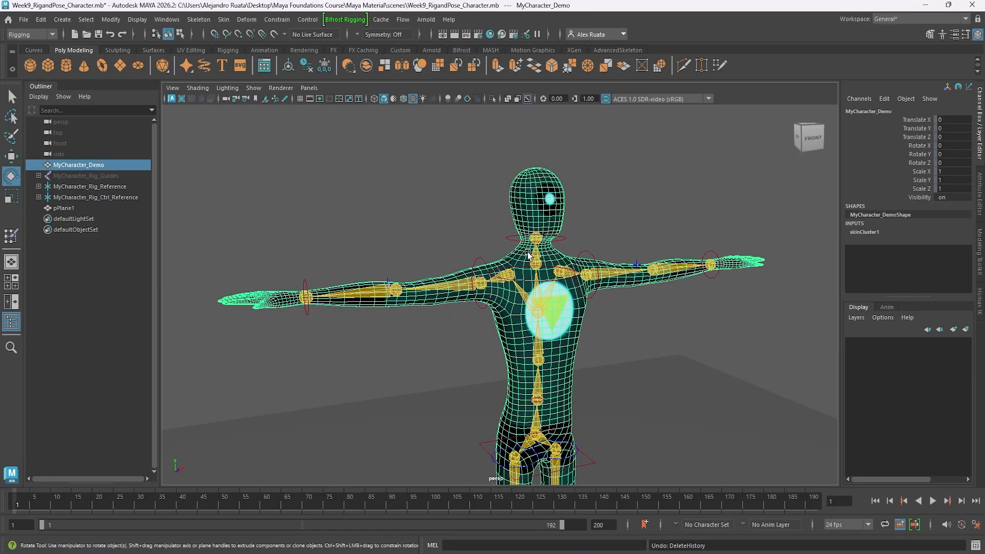
{"action": "left_click", "coordinate": [649, 182]}
Select the character mesh, create an empty display layer and name it Mesh.
{"action": "scroll", "coordinate": [621, 203], "scroll_direction": "down", "scroll_amount": 3}
{"action": "left_click_drag", "start_coordinate": [594, 275], "coordinate": [567, 199], "text": "alt"}
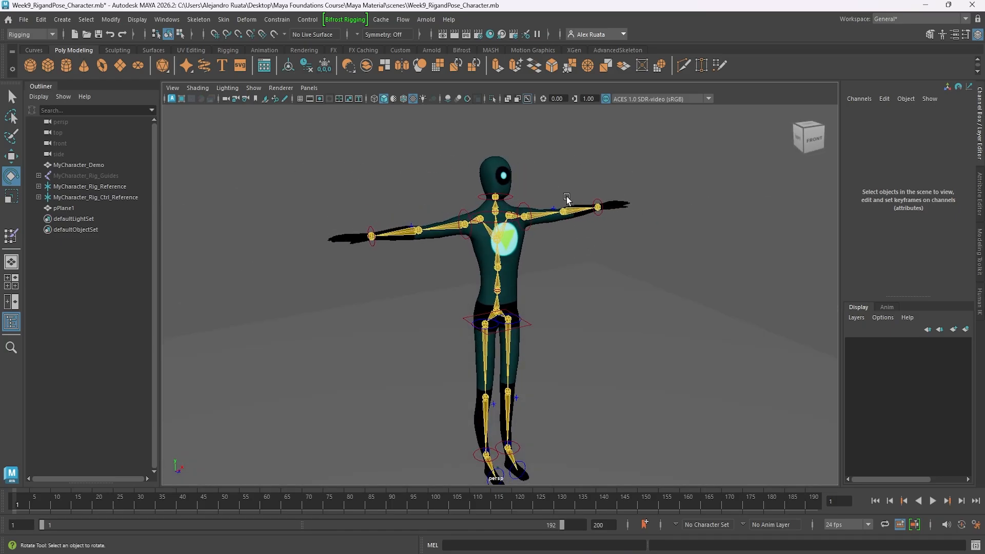
{"action": "left_click", "coordinate": [506, 179]}
{"action": "left_click", "coordinate": [860, 321]}
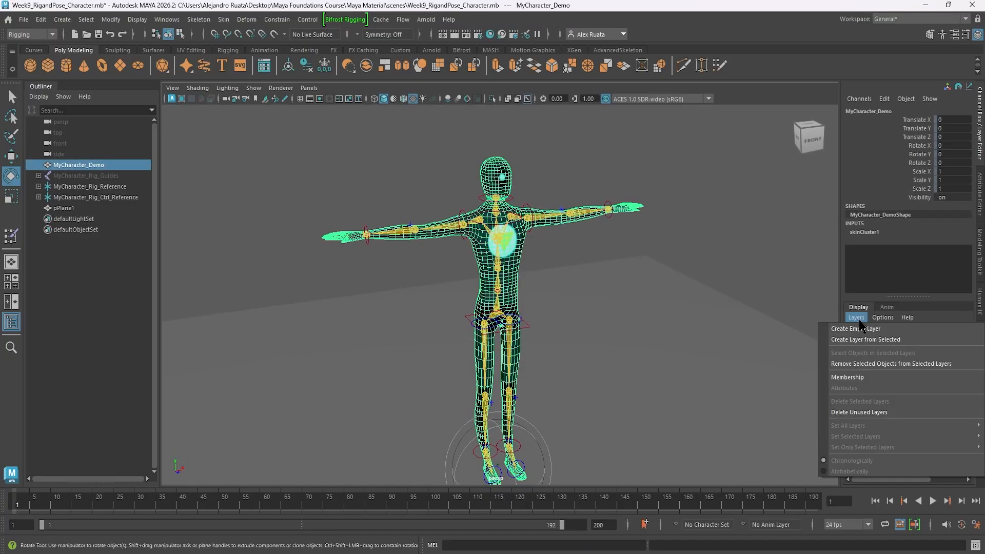
{"action": "left_click", "coordinate": [861, 327]}
{"action": "double_click", "coordinate": [902, 344]}
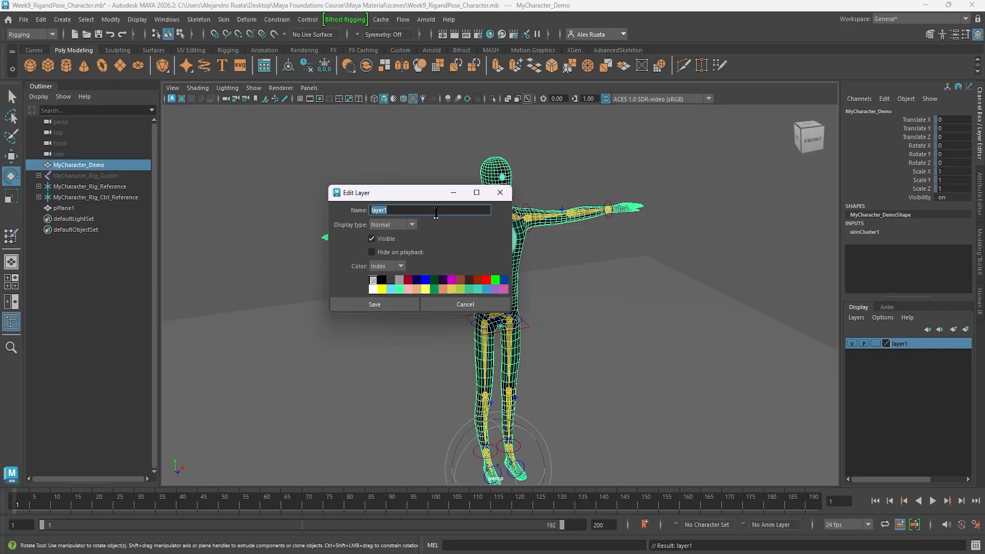
{"action": "left_click", "coordinate": [390, 304]}
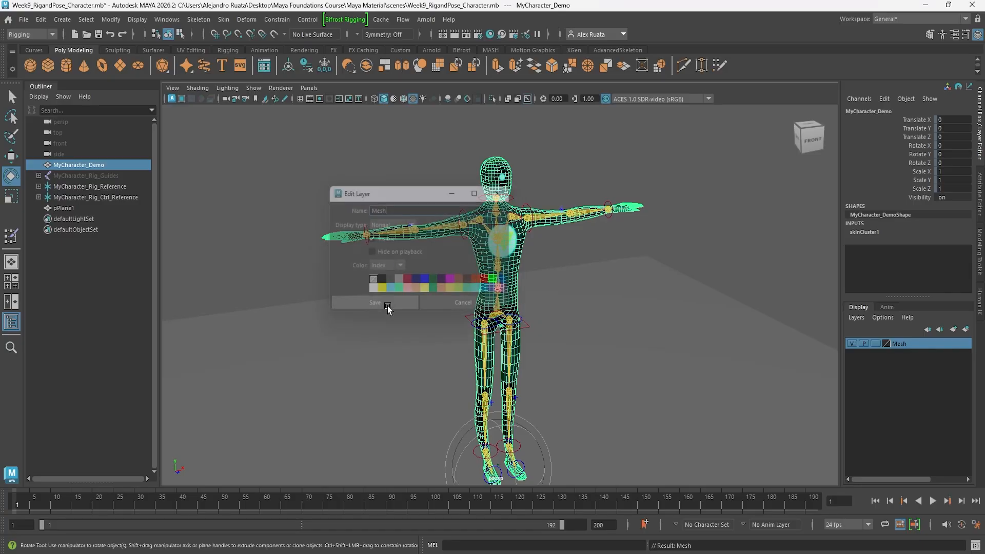
Set the Mesh layer to Reference display and add the selected character mesh to it.
{"action": "left_click", "coordinate": [875, 343]}
{"action": "left_click", "coordinate": [875, 343]}
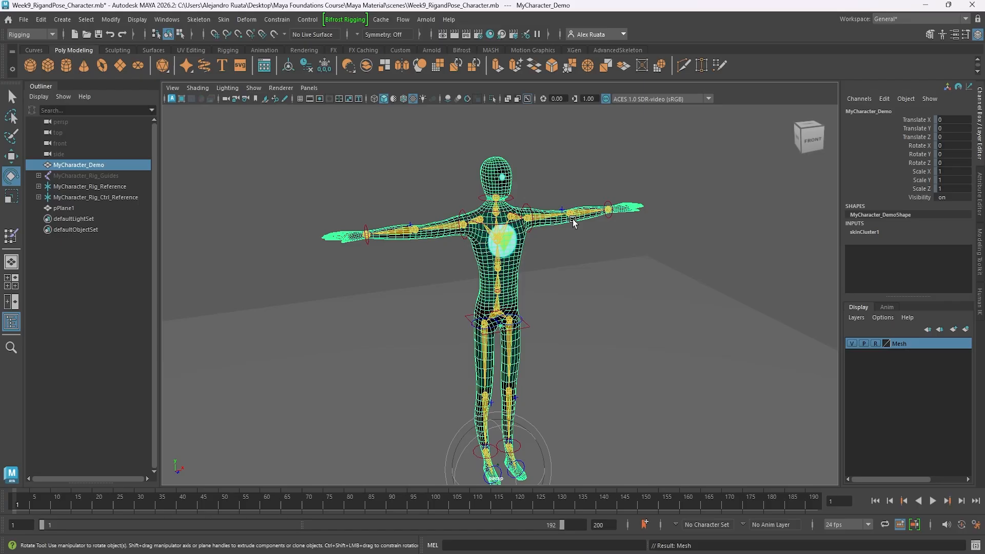
{"action": "right_click", "coordinate": [909, 345]}
{"action": "left_click", "coordinate": [910, 369]}
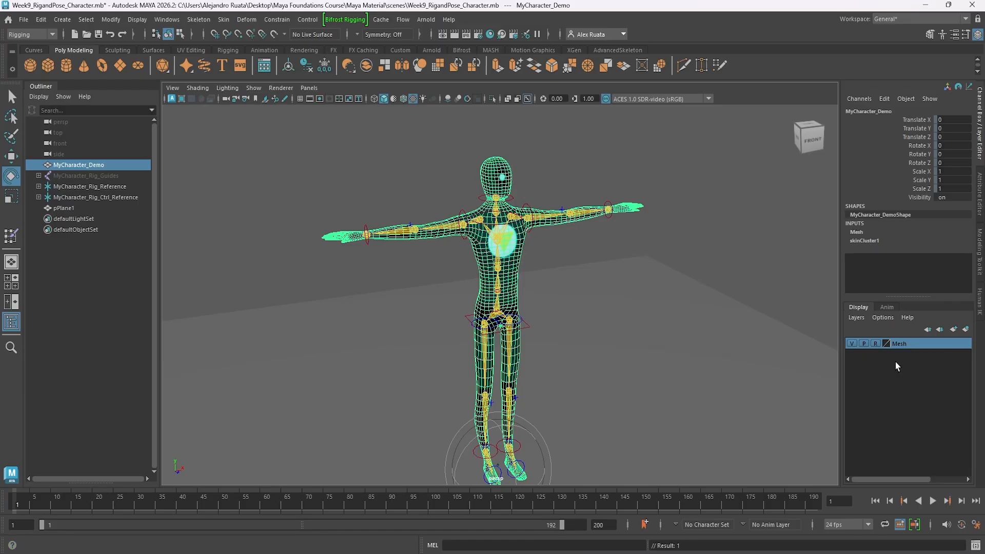
{"action": "left_click", "coordinate": [653, 168]}
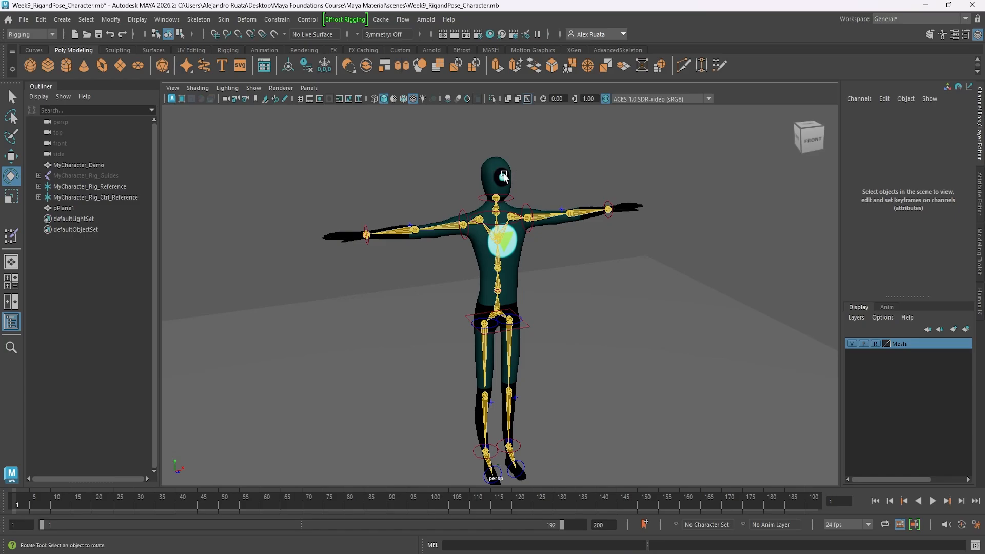
Try rotating the left shoulder effector, and undo the rotation.
{"action": "scroll", "coordinate": [574, 179], "scroll_direction": "up", "scroll_amount": 5}
{"action": "left_click", "coordinate": [546, 232]}
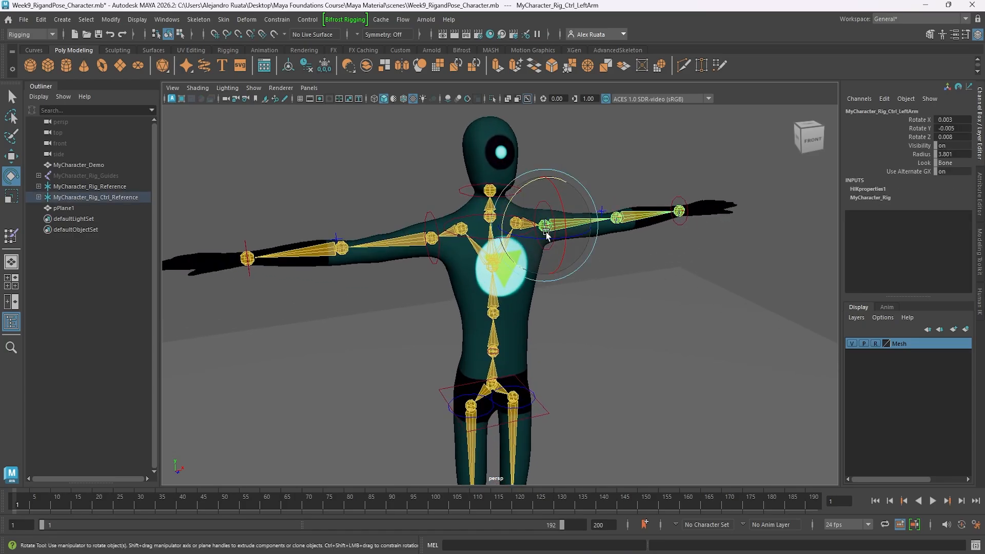
{"action": "left_click", "coordinate": [622, 170]}
{"action": "left_click", "coordinate": [546, 202]}
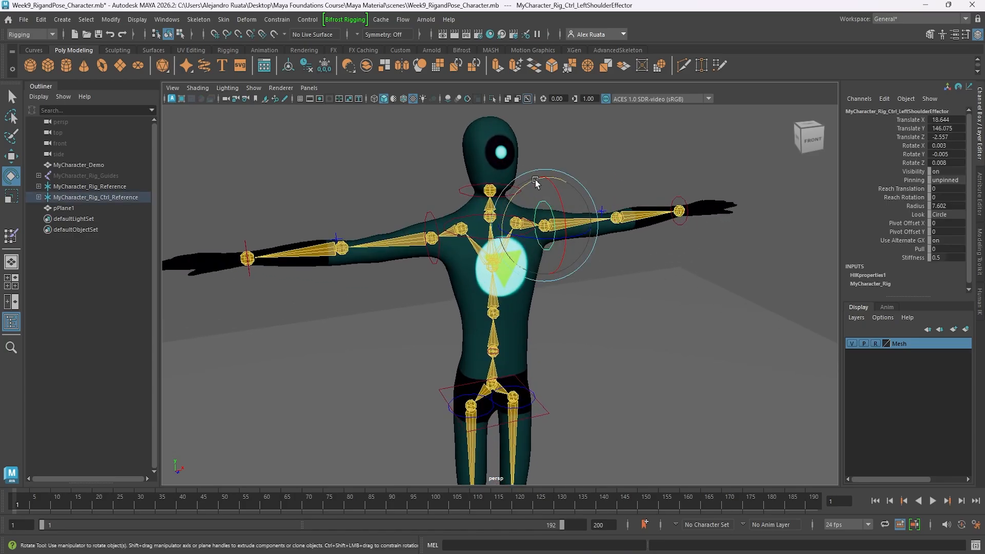
{"action": "left_click_drag", "start_coordinate": [535, 180], "coordinate": [590, 198]}
{"action": "key", "text": "ctrl+z"}
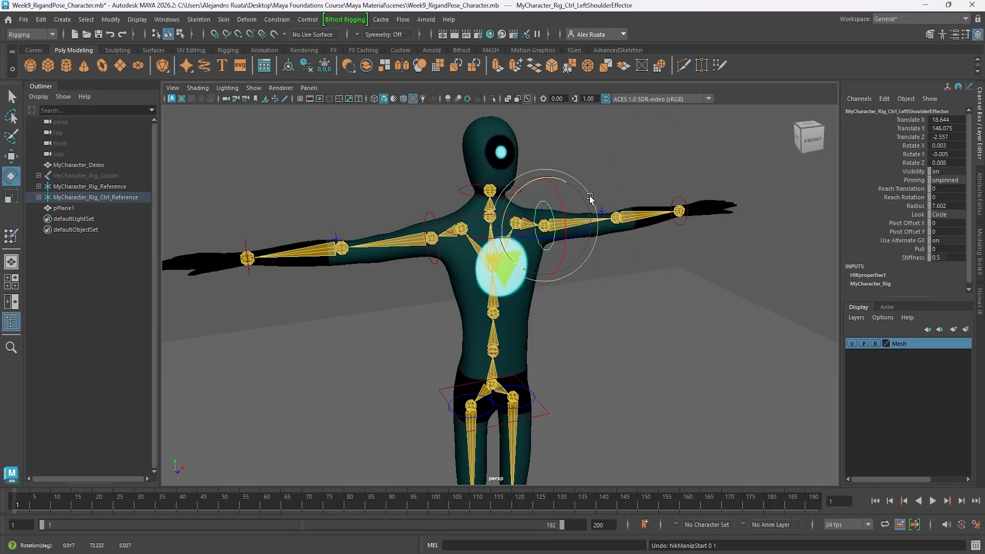
Try rotating the right forearm control joint, undo the rotation and clear the selection.
{"action": "scroll", "coordinate": [462, 205], "scroll_direction": "up", "scroll_amount": 4}
{"action": "left_click", "coordinate": [439, 193]}
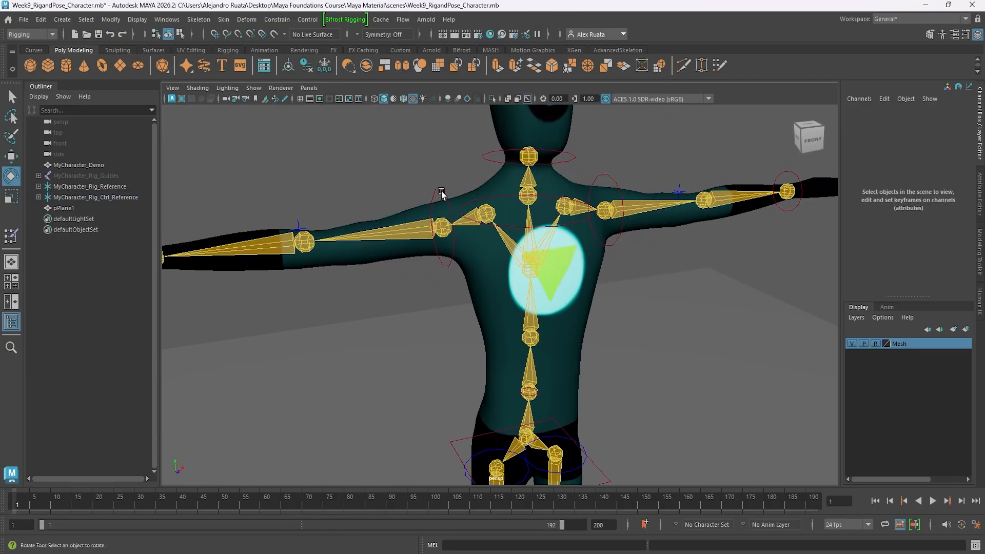
{"action": "left_click", "coordinate": [441, 192]}
{"action": "middle_click_drag", "start_coordinate": [565, 427], "coordinate": [560, 296], "text": "alt"}
{"action": "middle_click_drag", "start_coordinate": [523, 168], "coordinate": [552, 333], "text": "alt"}
{"action": "left_click", "coordinate": [331, 275]}
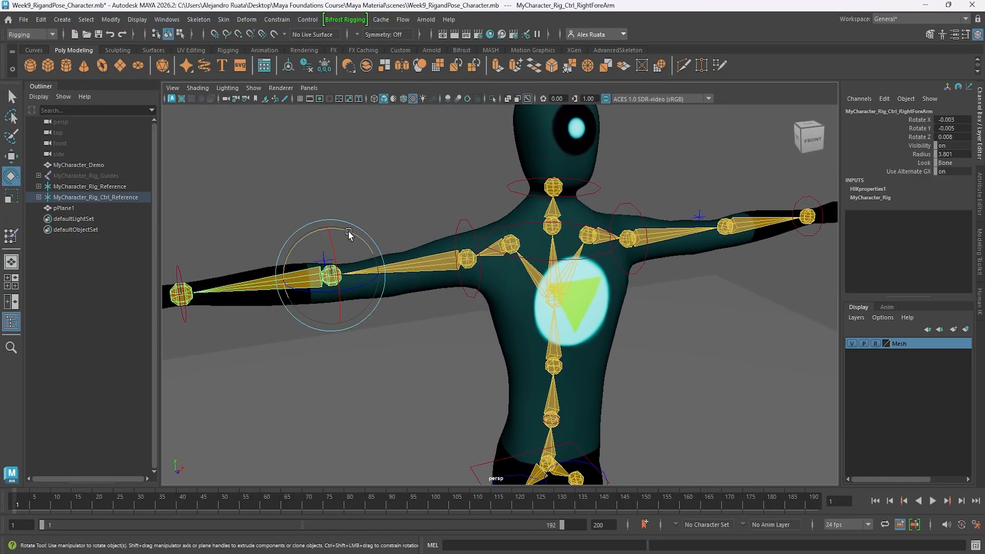
{"action": "left_click_drag", "start_coordinate": [348, 235], "coordinate": [568, 287]}
{"action": "key", "text": "ctrl+z"}
{"action": "scroll", "coordinate": [523, 272], "scroll_direction": "down", "scroll_amount": 10}
{"action": "left_click", "coordinate": [569, 290]}
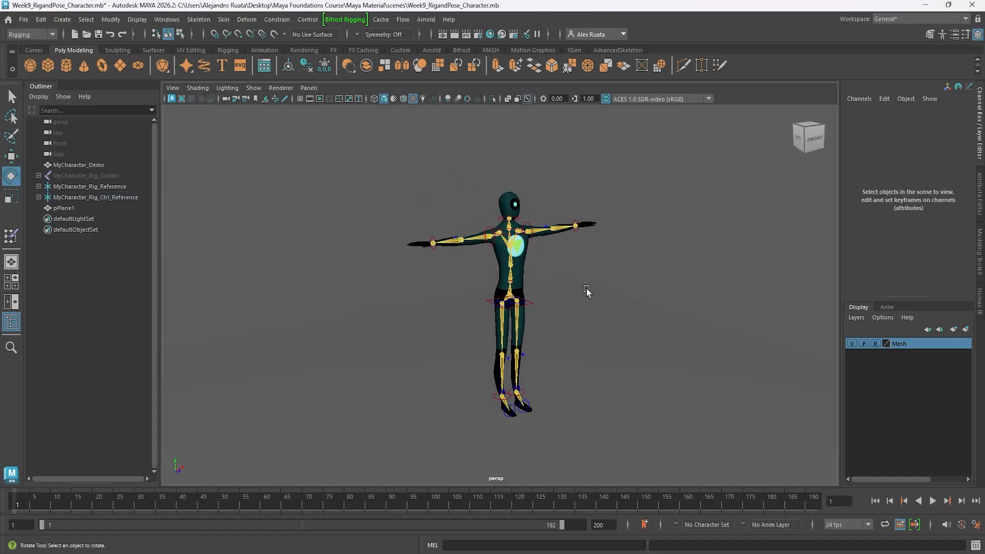
Move the hips effector down to about 98.7 in Y and back to about -3.6 in Z, bending the knees.
{"action": "scroll", "coordinate": [564, 293], "scroll_direction": "up", "scroll_amount": 3}
{"action": "left_click", "coordinate": [546, 306]}
{"action": "key", "text": "w"}
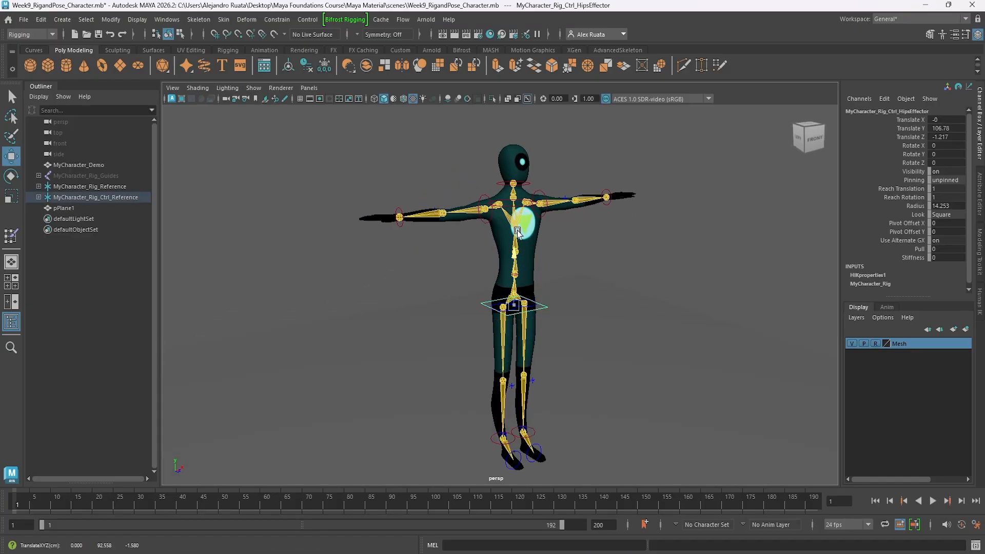
{"action": "left_click", "coordinate": [526, 431]}
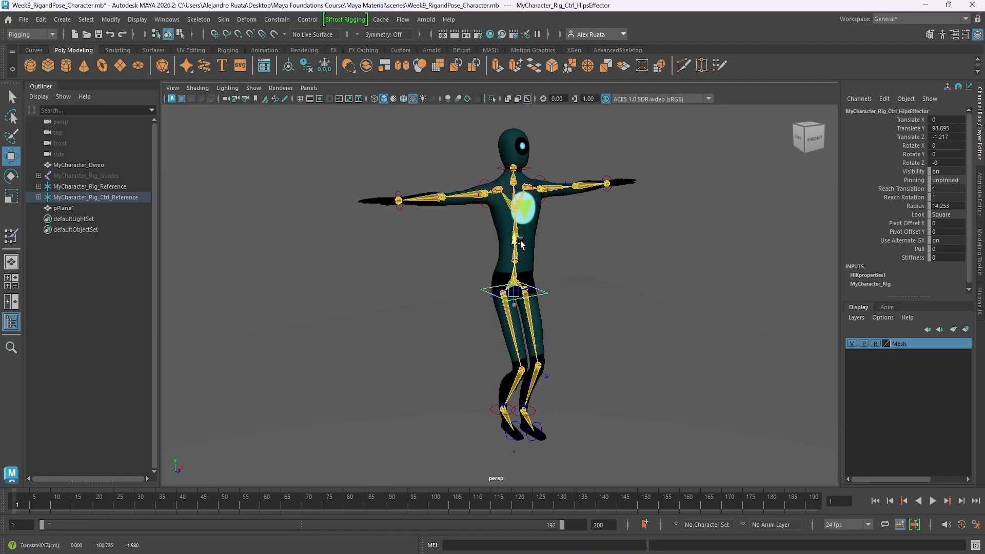
{"action": "middle_click_drag", "start_coordinate": [502, 286], "coordinate": [486, 294], "text": "alt"}
{"action": "left_click_drag", "start_coordinate": [480, 293], "coordinate": [508, 293], "text": "alt"}
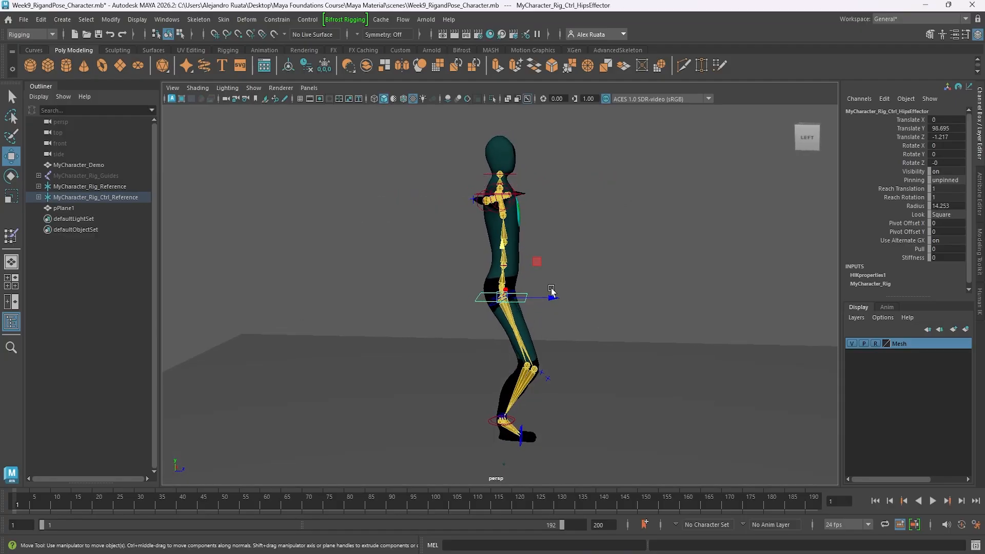
{"action": "mouse_move", "coordinate": [549, 292]}
{"action": "left_mouse_down"}
{"action": "mouse_move", "coordinate": [533, 301]}
{"action": "mouse_move", "coordinate": [547, 302]}
{"action": "left_mouse_up"}
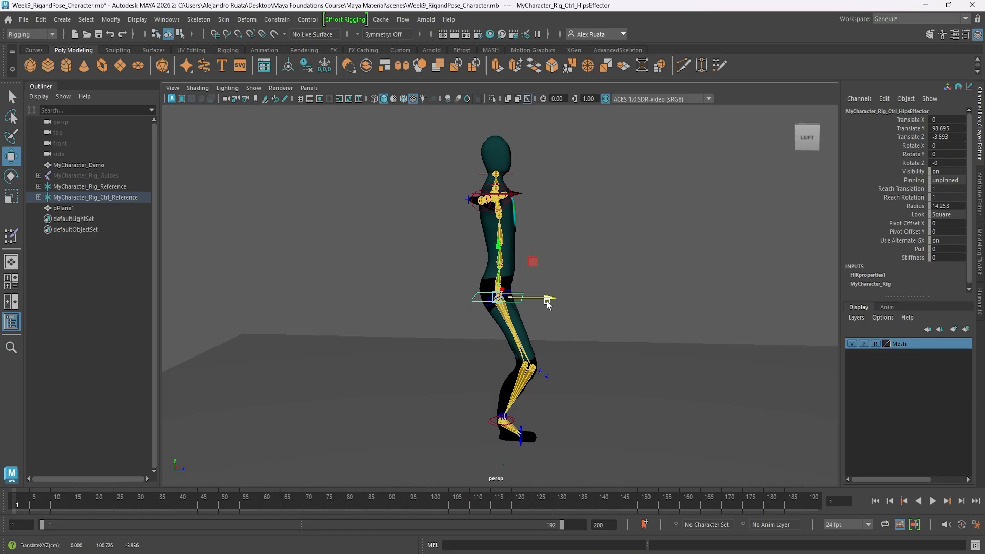
Show the HumanIK character controls and raise the hips effector slightly.
{"action": "left_click", "coordinate": [943, 34]}
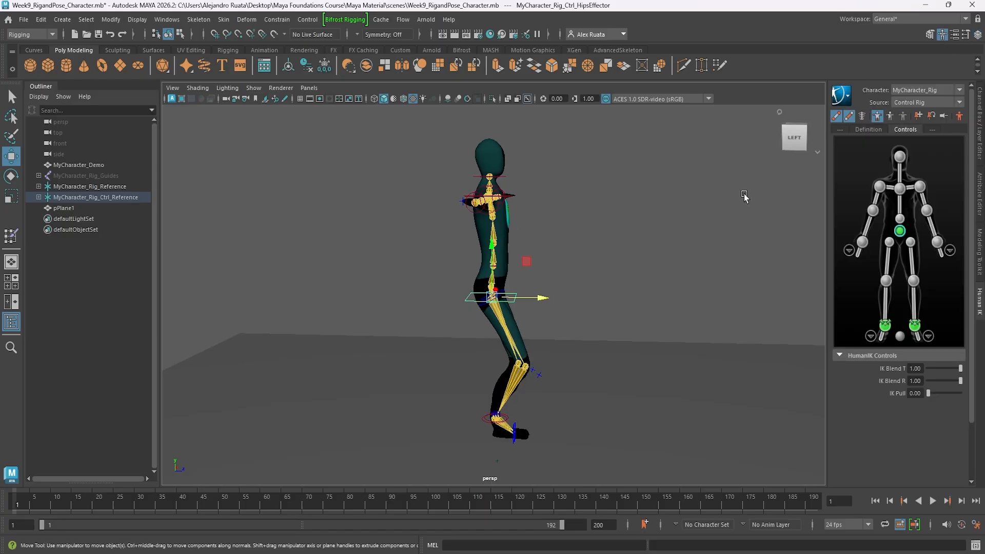
{"action": "middle_click_drag", "start_coordinate": [603, 255], "coordinate": [612, 275], "text": "alt"}
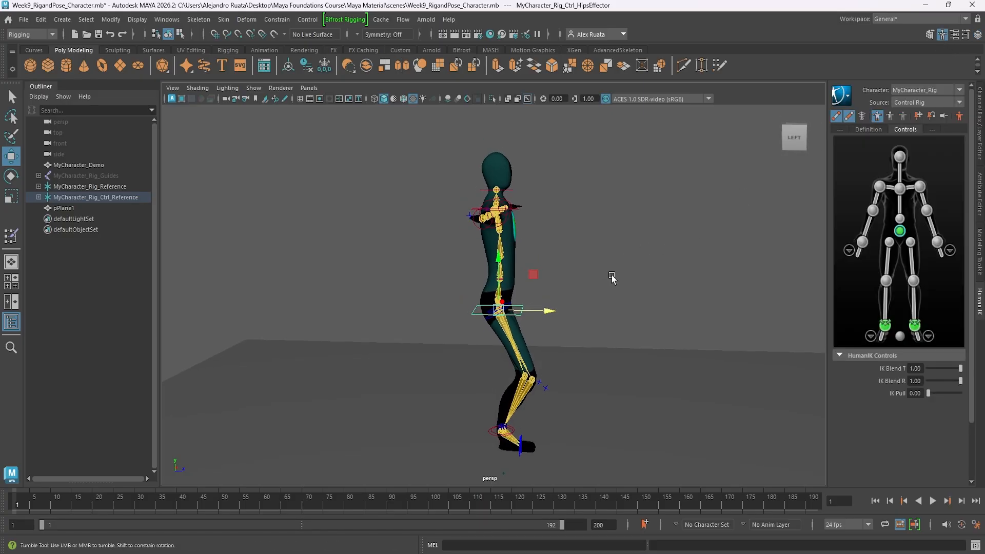
{"action": "left_click_drag", "start_coordinate": [611, 274], "coordinate": [579, 278], "text": "alt"}
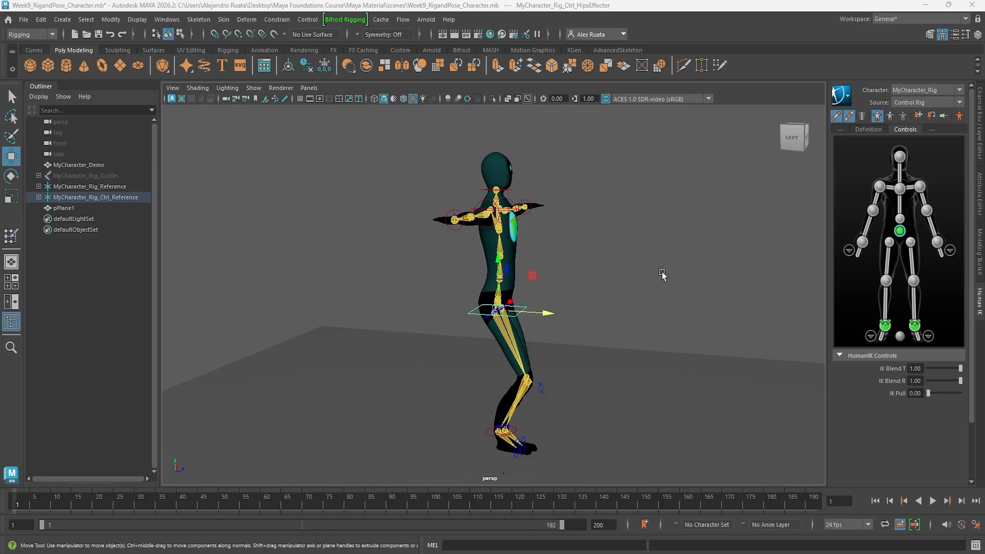
{"action": "left_click", "coordinate": [499, 261]}
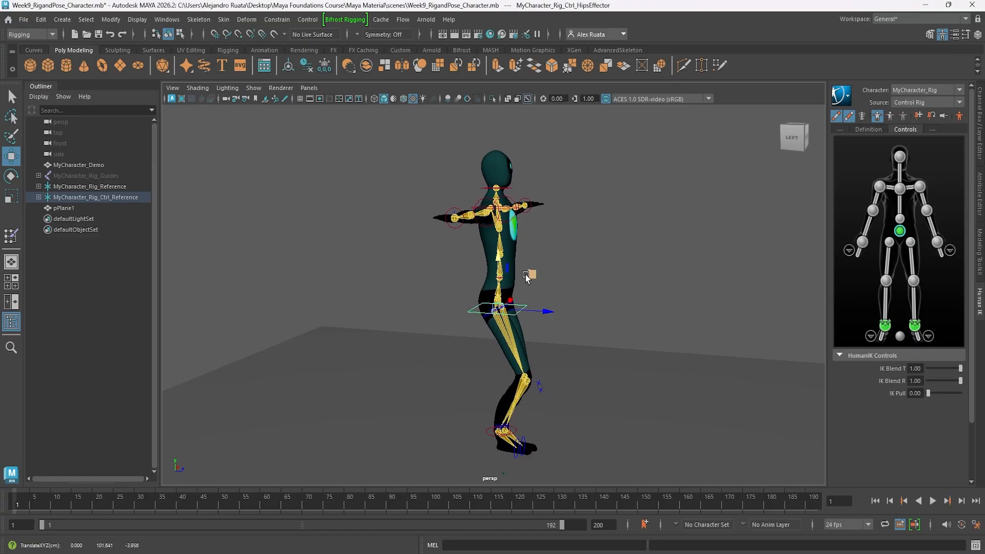
Try rotating the right shoulder effector, undo the rotation and clear the selection.
{"action": "left_click_drag", "start_coordinate": [549, 308], "coordinate": [625, 323], "text": "alt"}
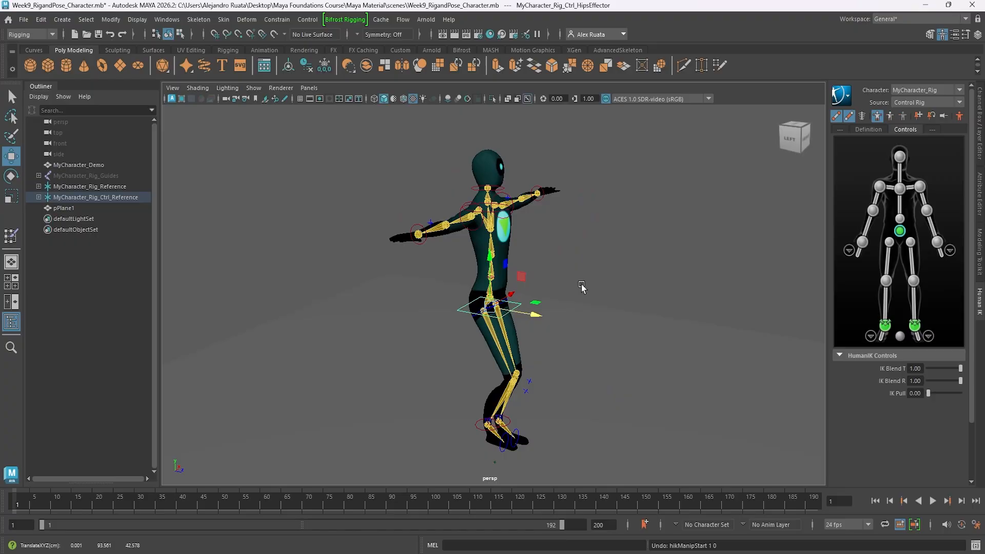
{"action": "left_click", "coordinate": [474, 224]}
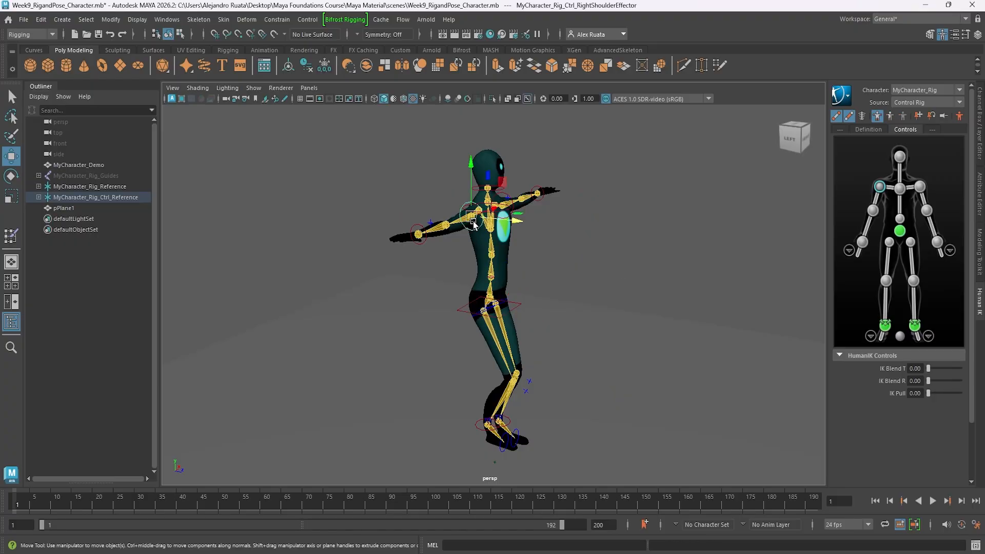
{"action": "key", "text": "e"}
{"action": "left_click_drag", "start_coordinate": [458, 196], "coordinate": [481, 206]}
{"action": "key", "text": "ctrl+z"}
{"action": "left_click", "coordinate": [530, 179]}
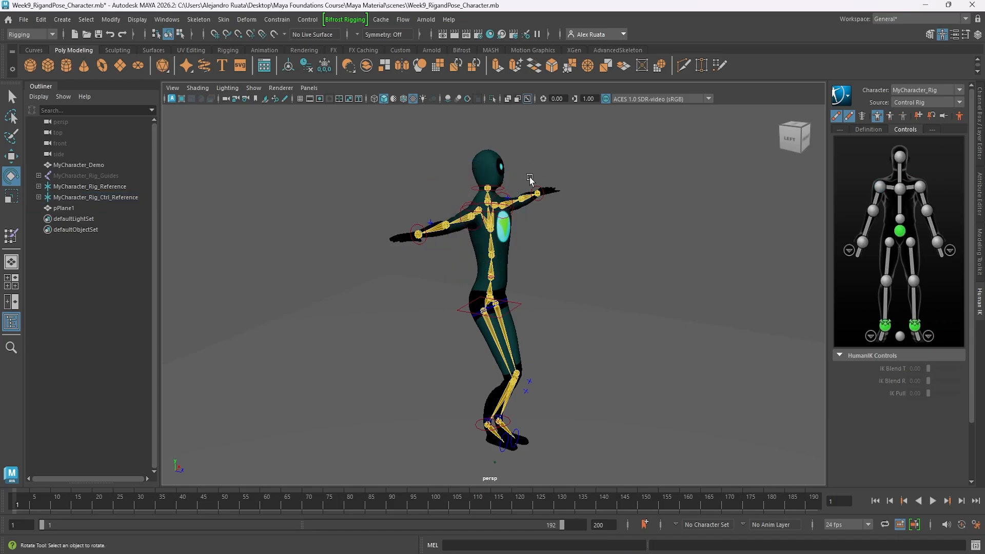
Try rotating and then moving the head effector, undoing each change.
{"action": "left_click", "coordinate": [503, 189]}
{"action": "left_click_drag", "start_coordinate": [521, 163], "coordinate": [491, 153]}
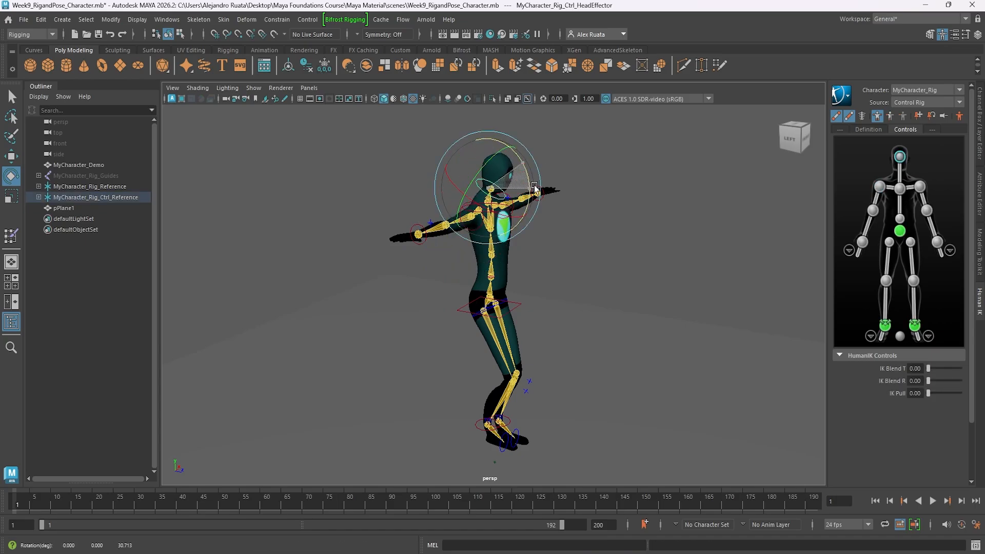
{"action": "left_click_drag", "start_coordinate": [534, 188], "coordinate": [536, 188]}
{"action": "key", "text": "ctrl+z"}
{"action": "key", "text": "w"}
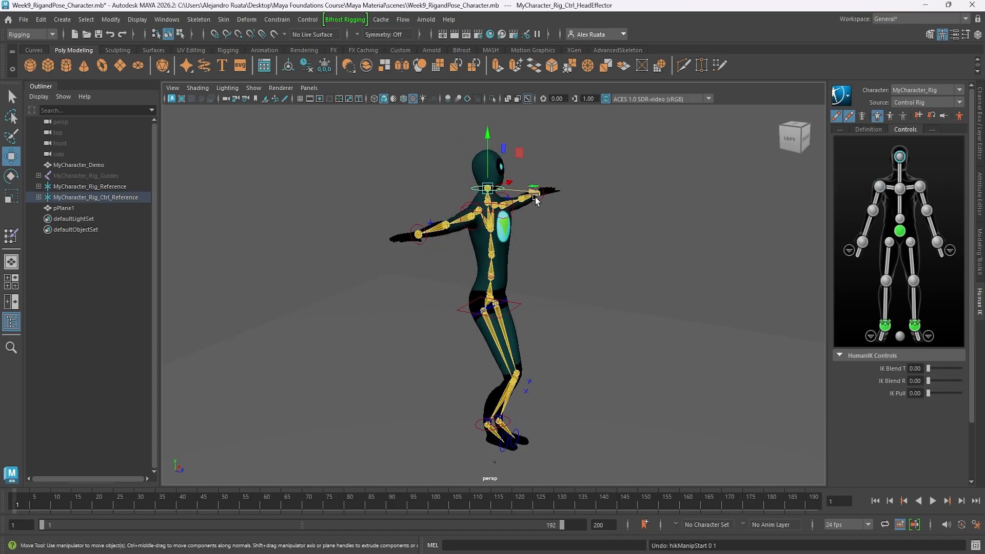
{"action": "left_click_drag", "start_coordinate": [534, 193], "coordinate": [471, 195]}
{"action": "key", "text": "ctrl+z"}
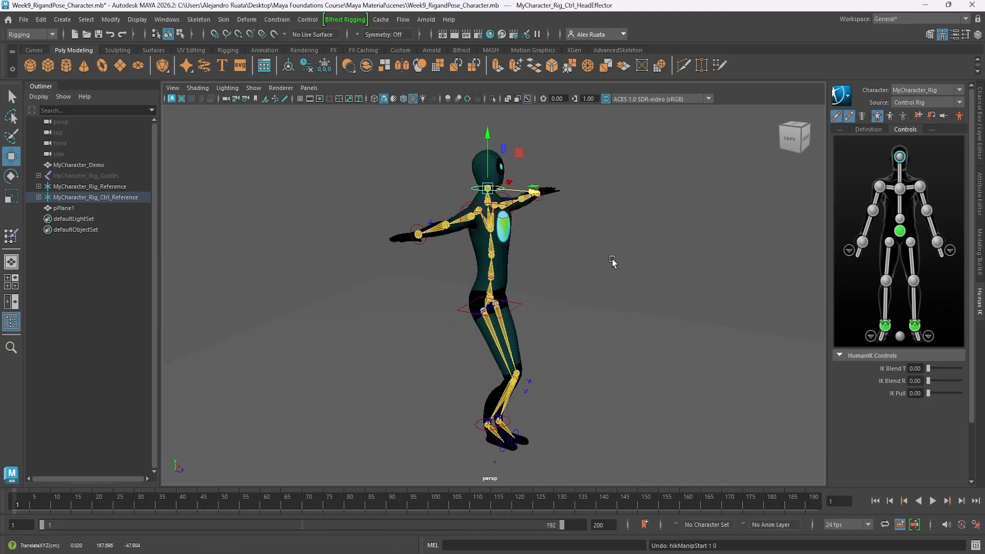
Try twisting the upper body with the Spine1 control joint, and undo the rotation.
{"action": "scroll", "coordinate": [495, 246], "scroll_direction": "up", "scroll_amount": 5}
{"action": "left_click", "coordinate": [490, 224]}
{"action": "scroll", "coordinate": [490, 225], "scroll_direction": "down", "scroll_amount": 2}
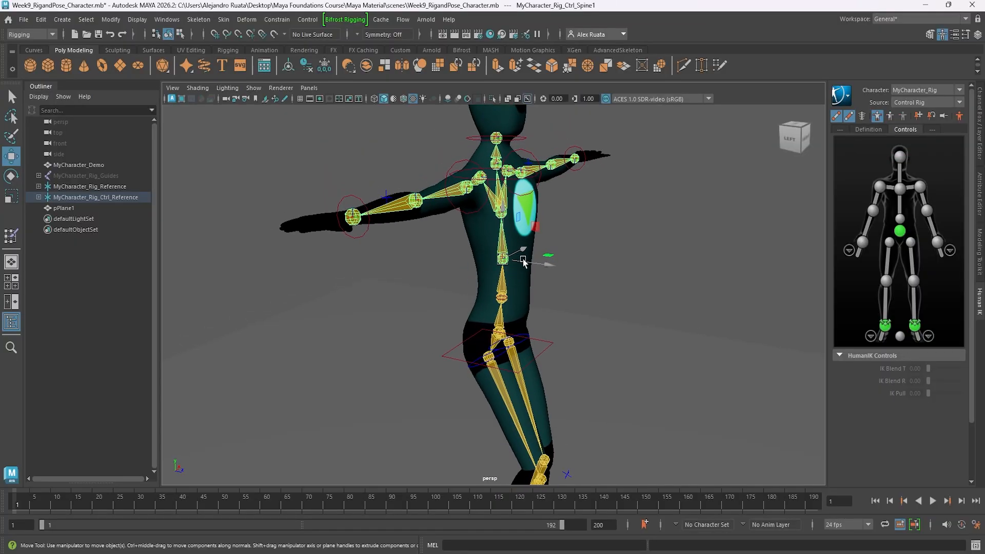
{"action": "left_click", "coordinate": [552, 274]}
{"action": "key", "text": "e"}
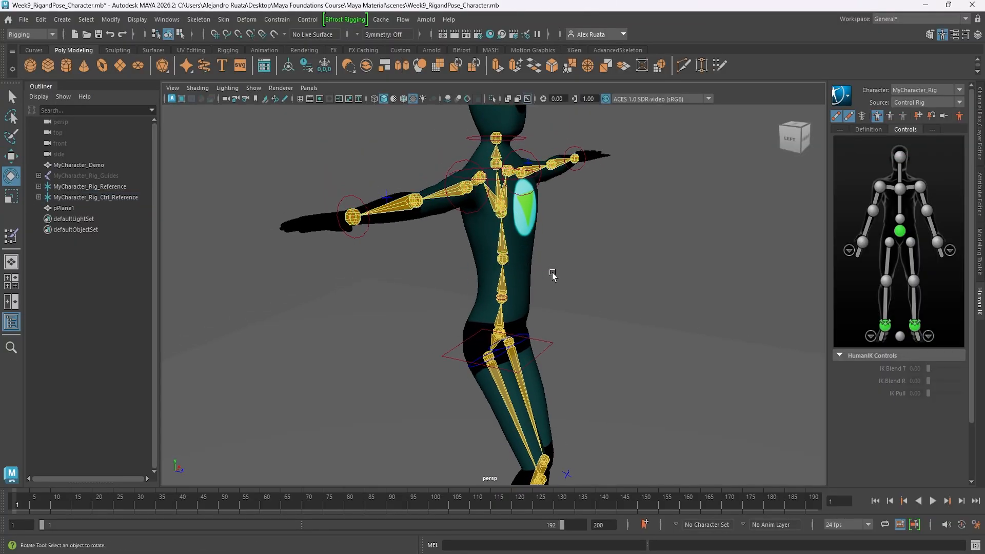
{"action": "left_click", "coordinate": [508, 261]}
{"action": "left_click_drag", "start_coordinate": [505, 270], "coordinate": [553, 265]}
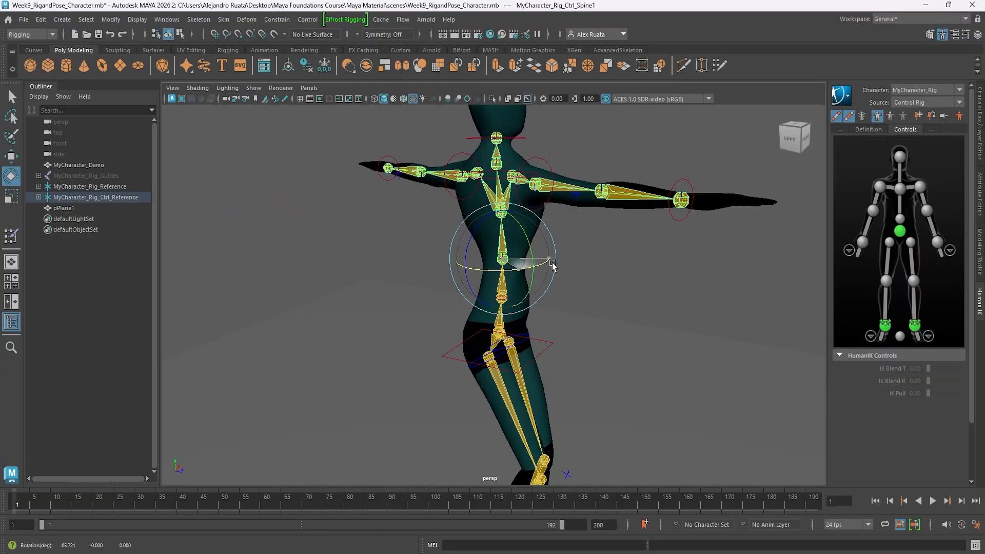
{"action": "key", "text": "ctrl+z"}
{"action": "key", "text": "w"}
Rotate the right shoulder effector to raise the right arm overhead.
{"action": "scroll", "coordinate": [563, 260], "scroll_direction": "down", "scroll_amount": 2}
{"action": "middle_click_drag", "start_coordinate": [565, 265], "coordinate": [570, 277], "text": "alt"}
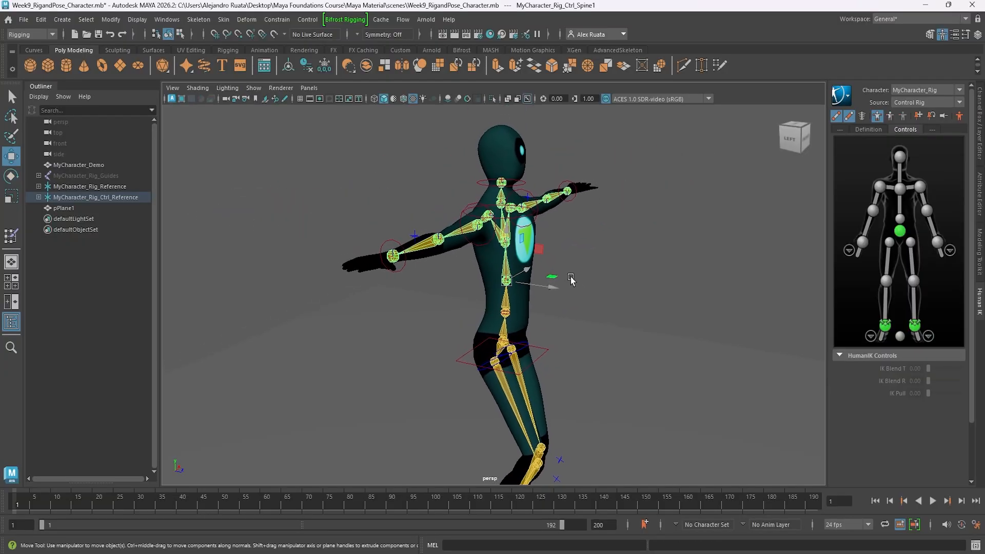
{"action": "left_click_drag", "start_coordinate": [570, 277], "coordinate": [484, 253], "text": "alt"}
{"action": "left_click", "coordinate": [469, 232]}
{"action": "middle_click_drag", "start_coordinate": [472, 238], "coordinate": [488, 293], "text": "alt"}
{"action": "key", "text": "e"}
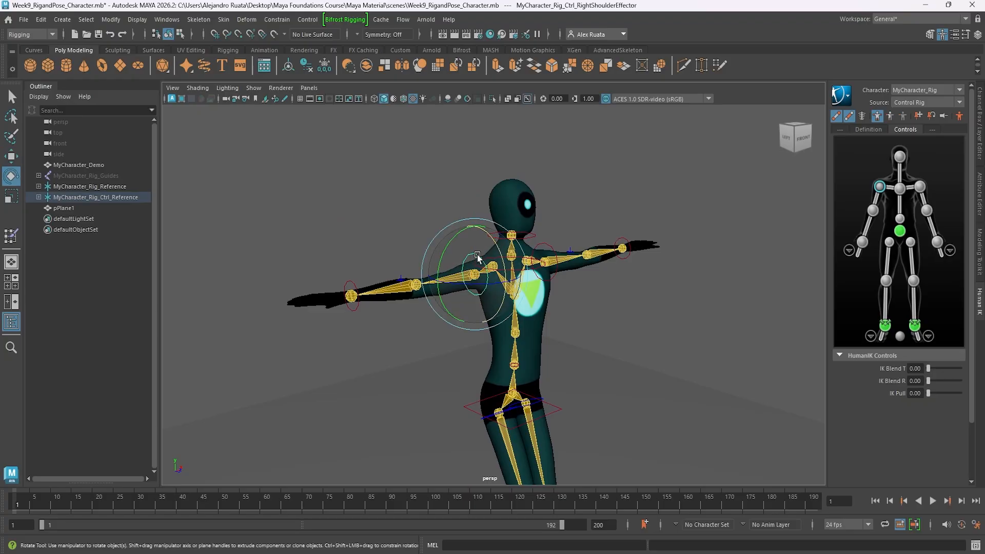
{"action": "left_click_drag", "start_coordinate": [457, 239], "coordinate": [518, 313]}
{"action": "left_click_drag", "start_coordinate": [526, 288], "coordinate": [519, 289]}
{"action": "left_click", "coordinate": [486, 243]}
{"action": "left_click", "coordinate": [485, 242]}
{"action": "mouse_move", "coordinate": [506, 237]}
{"action": "left_mouse_down"}
{"action": "mouse_move", "coordinate": [501, 229]}
{"action": "mouse_move", "coordinate": [506, 237]}
{"action": "left_mouse_up"}
{"action": "left_click_drag", "start_coordinate": [506, 237], "coordinate": [543, 236], "text": "alt"}
Rotate the head effector to tilt the head back, and shift it to about -6.9 in Z.
{"action": "left_click", "coordinate": [524, 171]}
{"action": "left_click_drag", "start_coordinate": [540, 154], "coordinate": [502, 210]}
{"action": "left_click", "coordinate": [548, 265]}
{"action": "left_click_drag", "start_coordinate": [559, 249], "coordinate": [556, 231]}
{"action": "key", "text": "w"}
{"action": "left_click_drag", "start_coordinate": [489, 247], "coordinate": [586, 270], "text": "alt"}
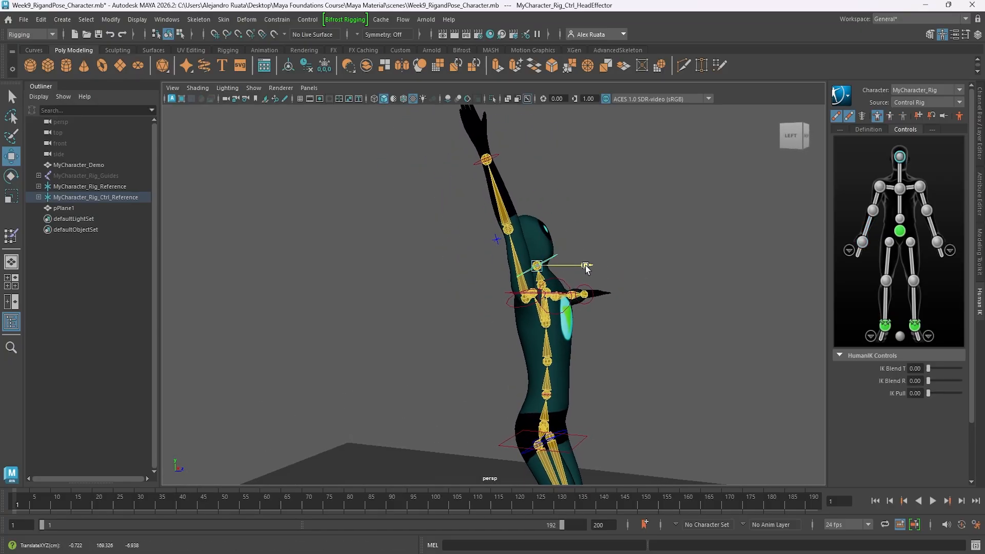
Rotate the left shoulder effector by about -83 degrees to raise the left arm overhead, and select the left wrist effector.
{"action": "left_click_drag", "start_coordinate": [599, 310], "coordinate": [519, 325], "text": "alt"}
{"action": "left_click", "coordinate": [547, 309]}
{"action": "key", "text": "e"}
{"action": "left_click_drag", "start_coordinate": [574, 270], "coordinate": [508, 282]}
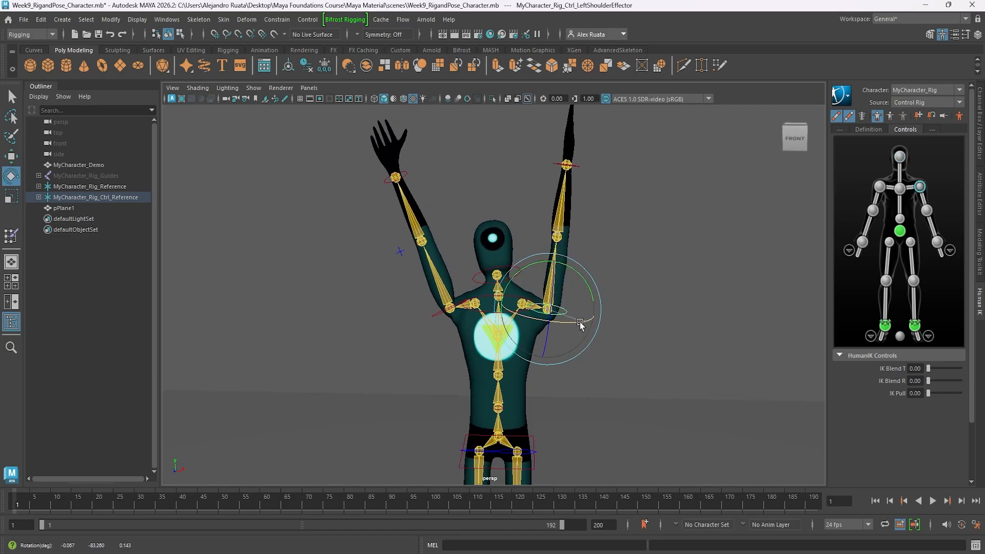
{"action": "left_click_drag", "start_coordinate": [582, 323], "coordinate": [534, 324]}
{"action": "left_click_drag", "start_coordinate": [546, 263], "coordinate": [534, 273]}
{"action": "left_click", "coordinate": [555, 200]}
{"action": "left_click_drag", "start_coordinate": [548, 265], "coordinate": [561, 193], "text": "alt"}
{"action": "left_click", "coordinate": [548, 190]}
{"action": "key", "text": "w"}
{"action": "left_click_drag", "start_coordinate": [584, 328], "coordinate": [497, 288], "text": "alt"}
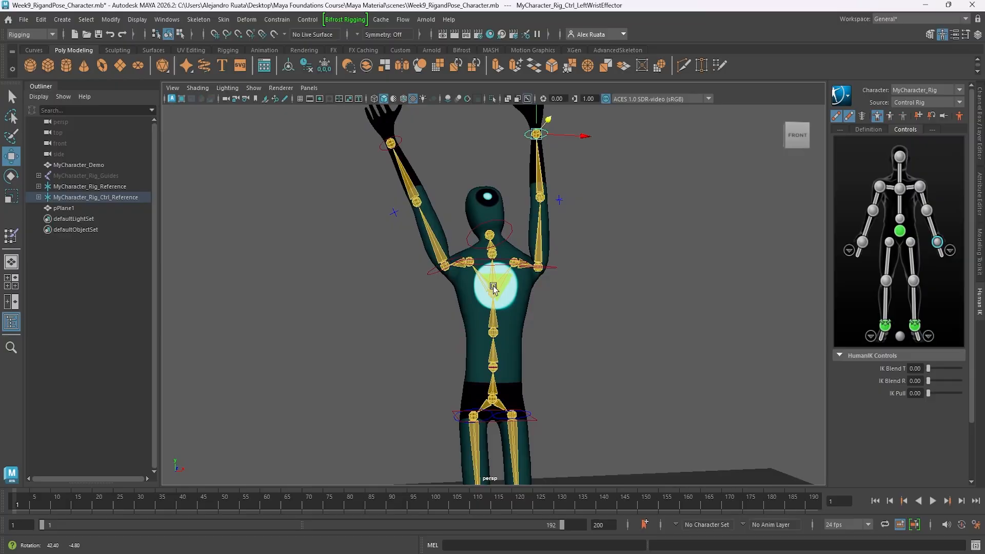
Rotate the Spine and Spine1 joints to lean the torso towards the character's right side, and select the chest end effector.
{"action": "middle_click_drag", "start_coordinate": [496, 287], "coordinate": [505, 226], "text": "alt"}
{"action": "left_click_drag", "start_coordinate": [505, 271], "coordinate": [473, 226], "text": "alt"}
{"action": "left_click", "coordinate": [492, 268]}
{"action": "key", "text": "e"}
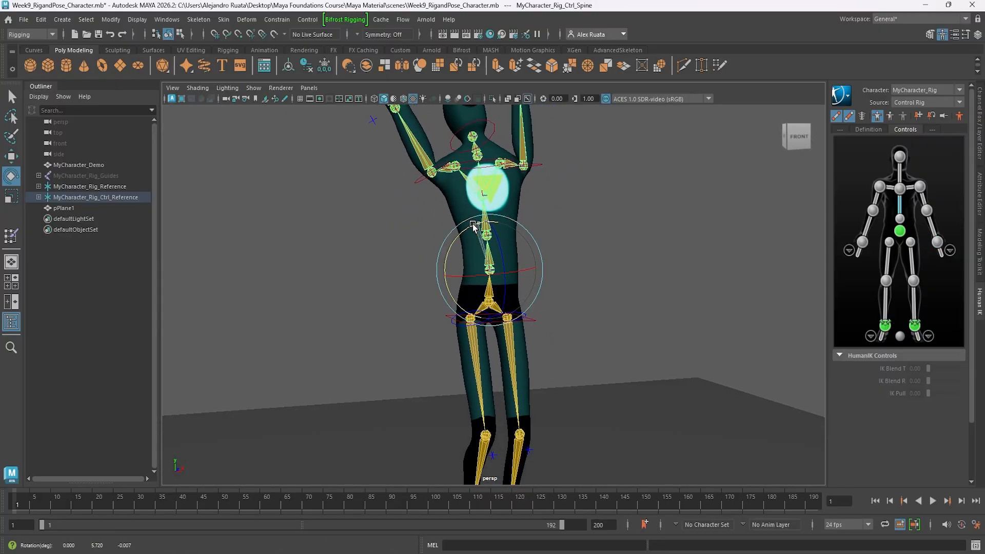
{"action": "left_click", "coordinate": [532, 319]}
{"action": "left_click_drag", "start_coordinate": [477, 274], "coordinate": [475, 277]}
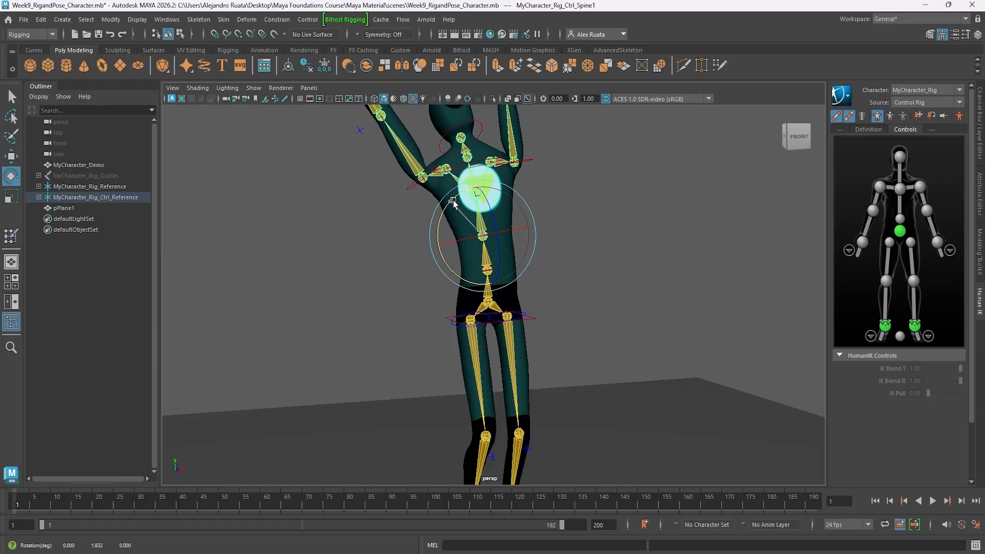
{"action": "left_click", "coordinate": [448, 166]}
{"action": "middle_click_drag", "start_coordinate": [448, 166], "coordinate": [473, 216], "text": "alt"}
{"action": "left_click_drag", "start_coordinate": [452, 194], "coordinate": [458, 190]}
{"action": "left_click_drag", "start_coordinate": [455, 193], "coordinate": [543, 248]}
{"action": "key", "text": "w"}
Lift the right ankle effector off the floor and rotate it so the toes point downward.
{"action": "scroll", "coordinate": [565, 220], "scroll_direction": "down", "scroll_amount": 5}
{"action": "left_click_drag", "start_coordinate": [549, 309], "coordinate": [560, 299], "text": "alt"}
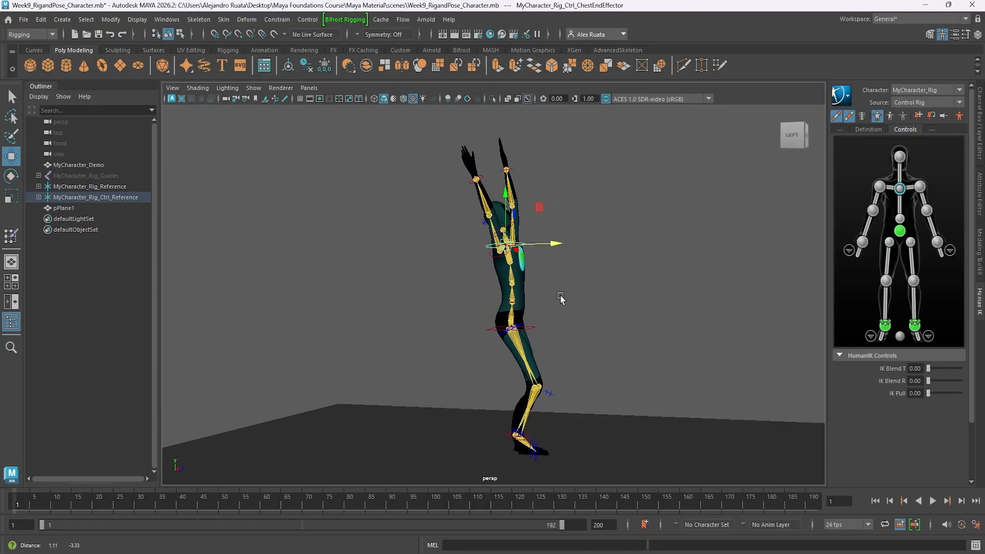
{"action": "scroll", "coordinate": [560, 299], "scroll_direction": "up", "scroll_amount": 4}
{"action": "middle_click_drag", "start_coordinate": [561, 299], "coordinate": [548, 184], "text": "alt"}
{"action": "left_click", "coordinate": [503, 371]}
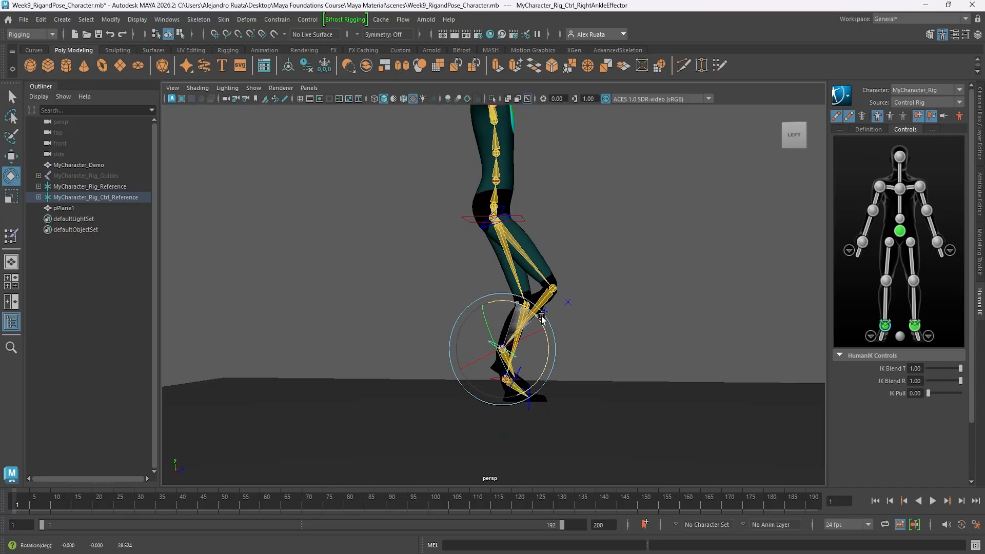
{"action": "left_click_drag", "start_coordinate": [590, 394], "coordinate": [587, 399]}
{"action": "left_click", "coordinate": [597, 349]}
Lift the left ankle effector off the floor and rotate it about 90 degrees so the toes point down.
{"action": "left_click", "coordinate": [518, 379]}
{"action": "left_click_drag", "start_coordinate": [516, 332], "coordinate": [525, 338]}
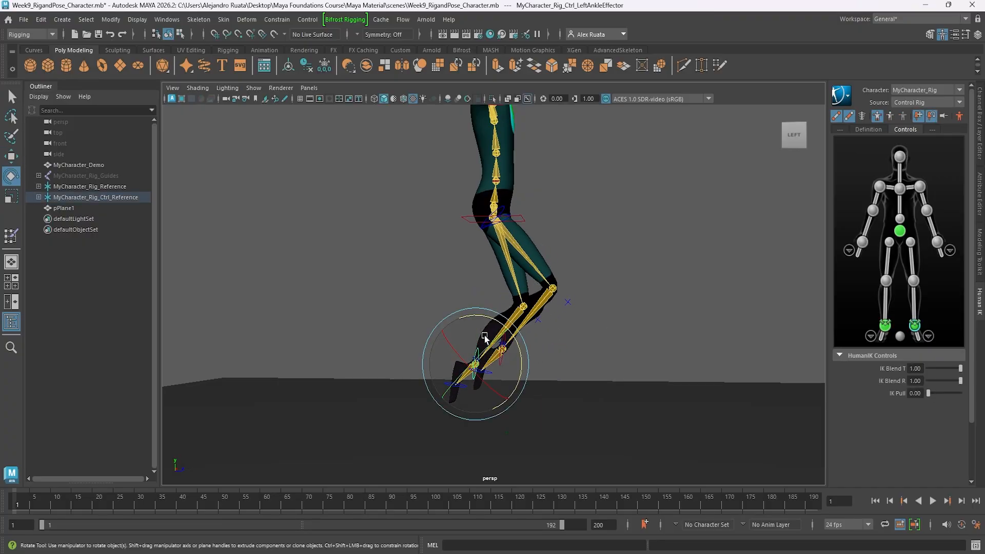
{"action": "left_click_drag", "start_coordinate": [484, 329], "coordinate": [496, 350], "text": "alt"}
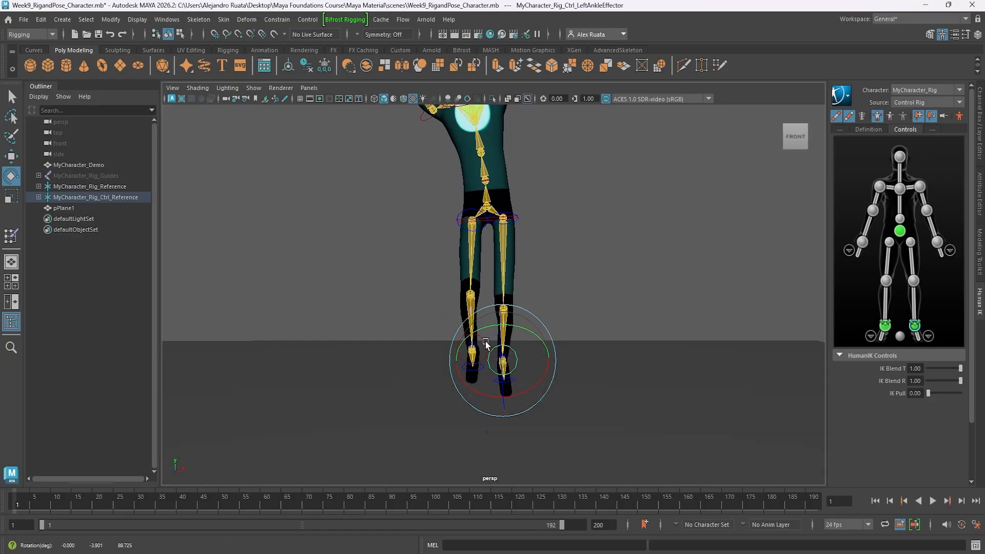
Move the right and left ankle effectors sideways to spread the legs apart.
{"action": "left_click", "coordinate": [485, 342]}
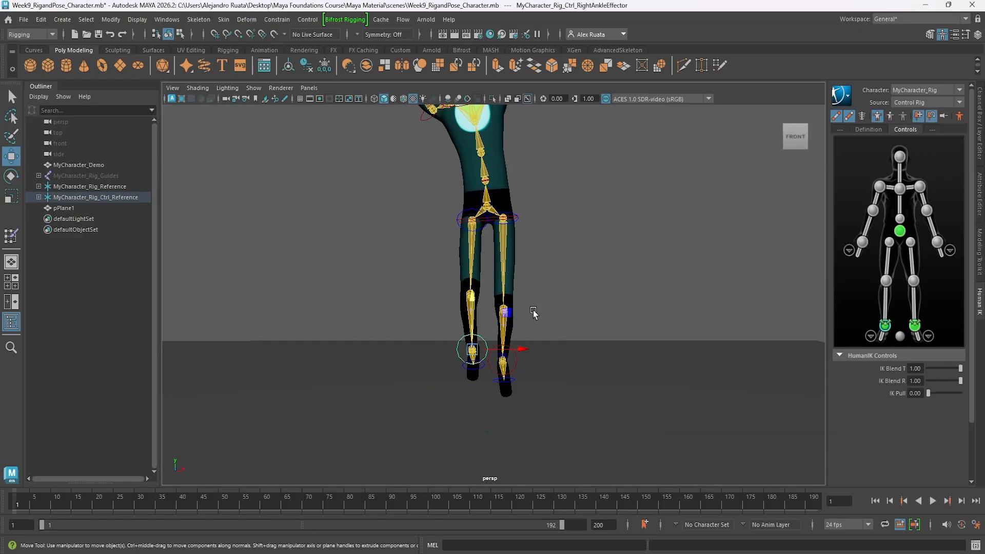
{"action": "scroll", "coordinate": [513, 308], "scroll_direction": "up", "scroll_amount": 5}
{"action": "left_click", "coordinate": [489, 288]}
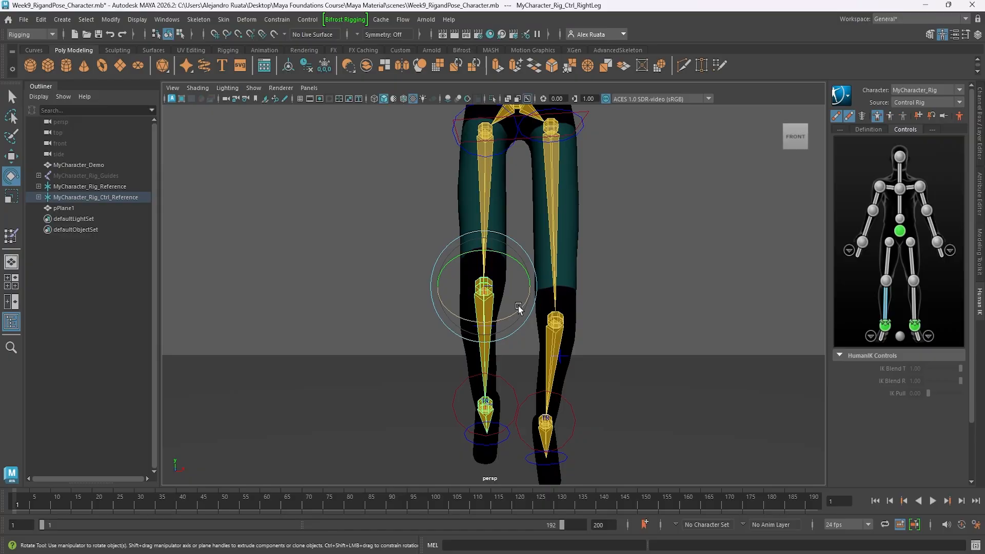
{"action": "left_click", "coordinate": [484, 414]}
{"action": "left_click_drag", "start_coordinate": [523, 406], "coordinate": [468, 407]}
{"action": "left_click", "coordinate": [545, 416]}
{"action": "middle_click_drag", "start_coordinate": [545, 417], "coordinate": [497, 406], "text": "alt"}
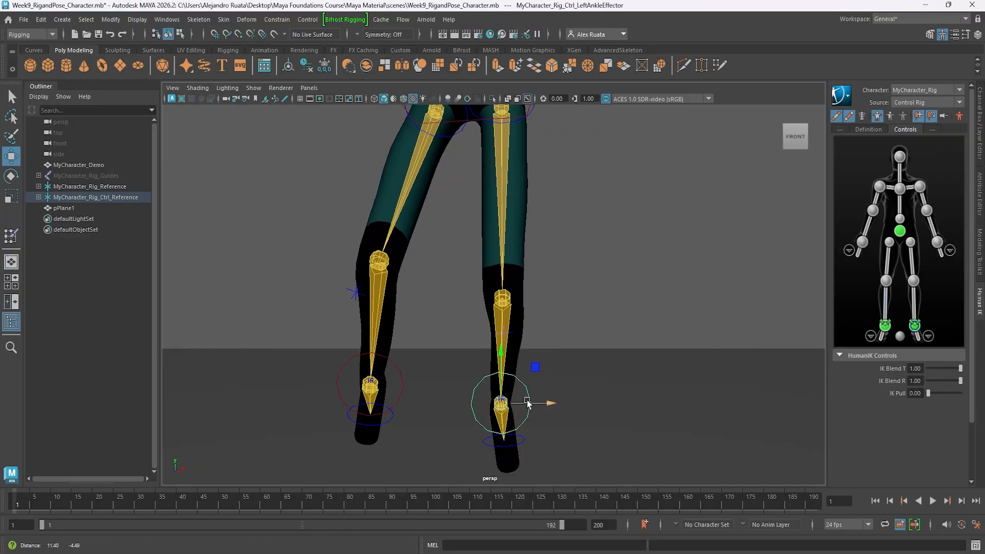
{"action": "left_click_drag", "start_coordinate": [554, 405], "coordinate": [800, 379]}
{"action": "key", "text": "w"}
Examine the jumping pose from behind and from the front.
{"action": "scroll", "coordinate": [514, 312], "scroll_direction": "down", "scroll_amount": 4}
{"action": "middle_click_drag", "start_coordinate": [514, 311], "coordinate": [544, 410], "text": "alt"}
{"action": "left_click_drag", "start_coordinate": [559, 366], "coordinate": [544, 390], "text": "alt"}
{"action": "left_click", "coordinate": [466, 215]}
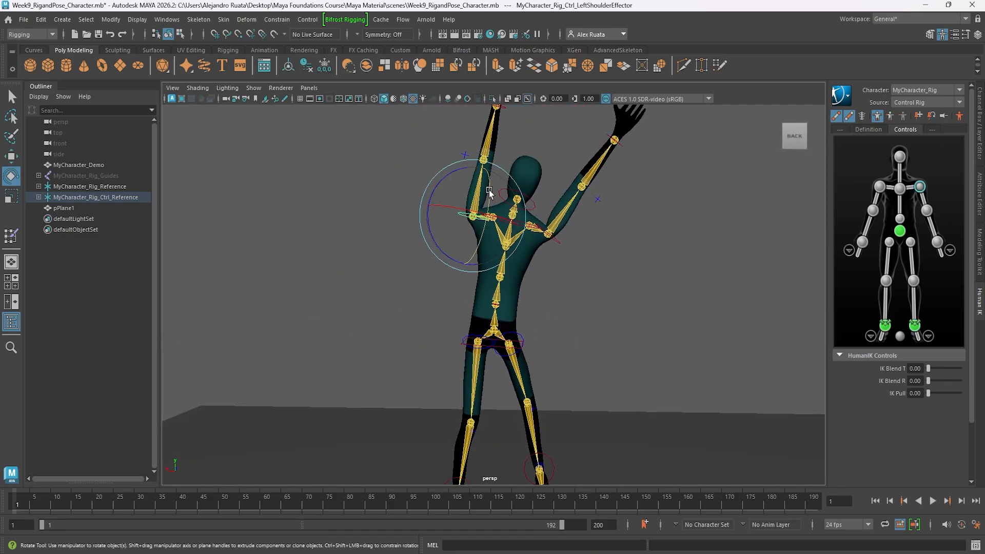
{"action": "key", "text": "w"}
{"action": "left_click", "coordinate": [639, 277]}
{"action": "left_click_drag", "start_coordinate": [639, 280], "coordinate": [424, 281], "text": "alt"}
{"action": "scroll", "coordinate": [451, 295], "scroll_direction": "down", "scroll_amount": 4}
{"action": "middle_click_drag", "start_coordinate": [456, 296], "coordinate": [460, 317], "text": "alt"}
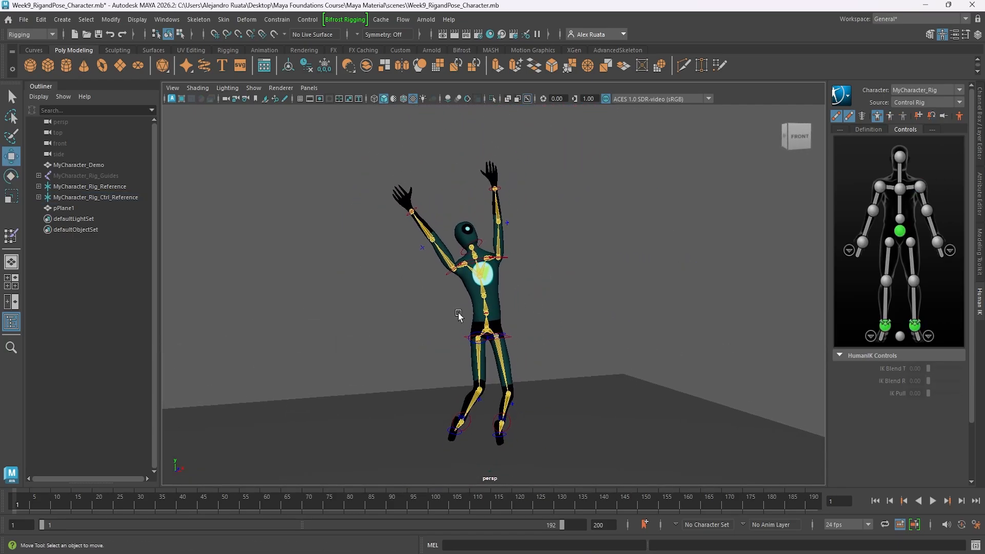
Rotate both shoulder effectors together to spread the raised arms outward.
{"action": "left_click_drag", "start_coordinate": [460, 317], "coordinate": [583, 326], "text": "alt"}
{"action": "scroll", "coordinate": [482, 331], "scroll_direction": "up", "scroll_amount": 4}
{"action": "left_click", "coordinate": [512, 354]}
{"action": "key", "text": "e"}
{"action": "left_click", "coordinate": [442, 253]}
{"action": "left_click_drag", "start_coordinate": [445, 274], "coordinate": [395, 305], "text": "alt"}
{"action": "left_click", "coordinate": [497, 241], "text": "shift"}
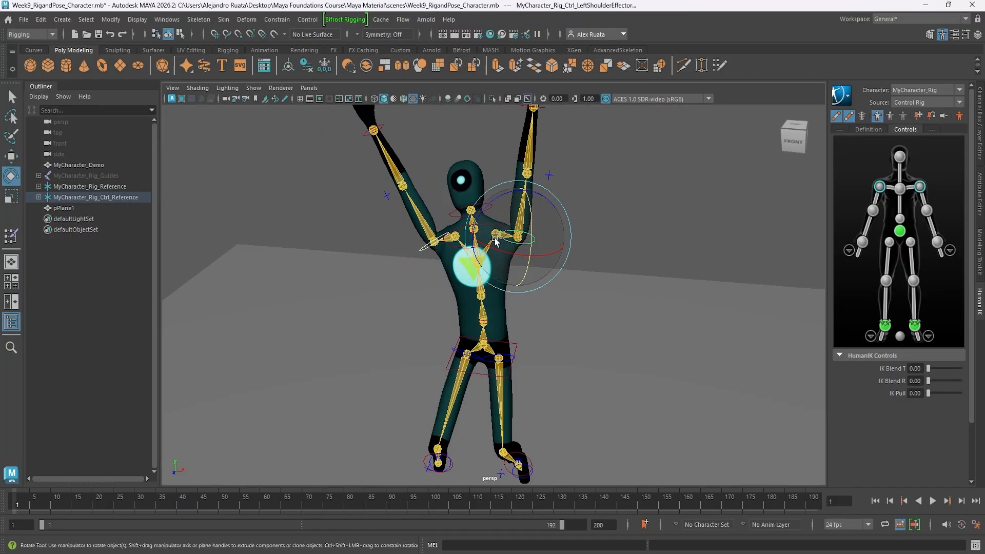
{"action": "left_click_drag", "start_coordinate": [531, 217], "coordinate": [544, 202]}
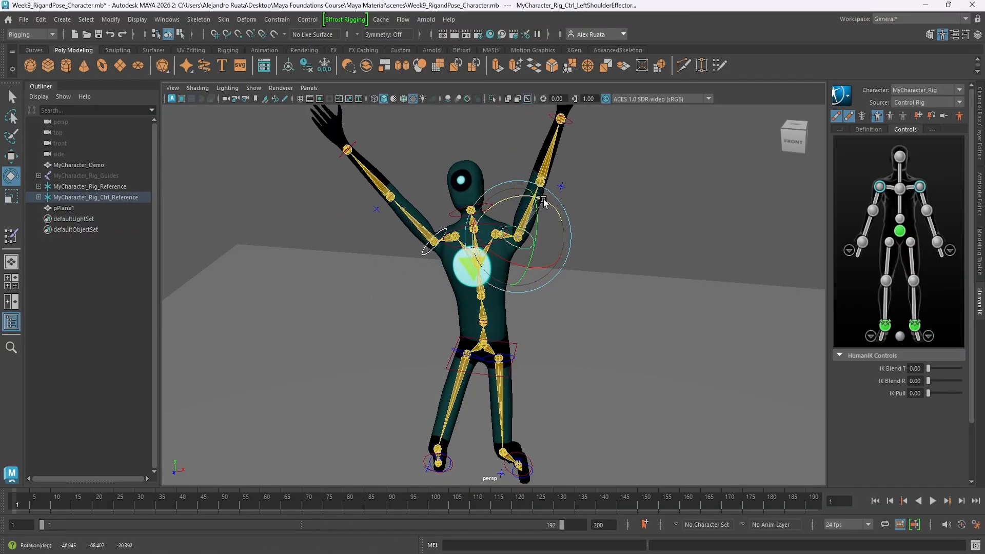
{"action": "left_click", "coordinate": [615, 205]}
Rotate the left and right forearm control joints slightly together.
{"action": "left_click", "coordinate": [541, 171]}
{"action": "middle_click_drag", "start_coordinate": [541, 182], "coordinate": [518, 233], "text": "alt"}
{"action": "left_click", "coordinate": [357, 230], "text": "shift"}
{"action": "left_click_drag", "start_coordinate": [477, 278], "coordinate": [398, 249], "text": "alt"}
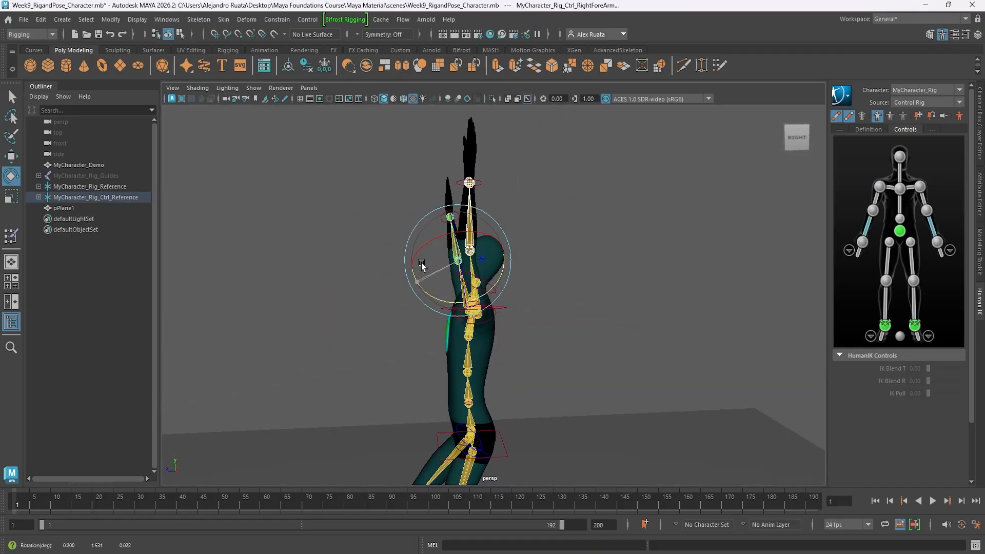
{"action": "left_click_drag", "start_coordinate": [466, 338], "coordinate": [547, 328], "text": "alt"}
Rotate the head effector to tilt the head towards the raised right arm, and clear the selection.
{"action": "left_click", "coordinate": [531, 271]}
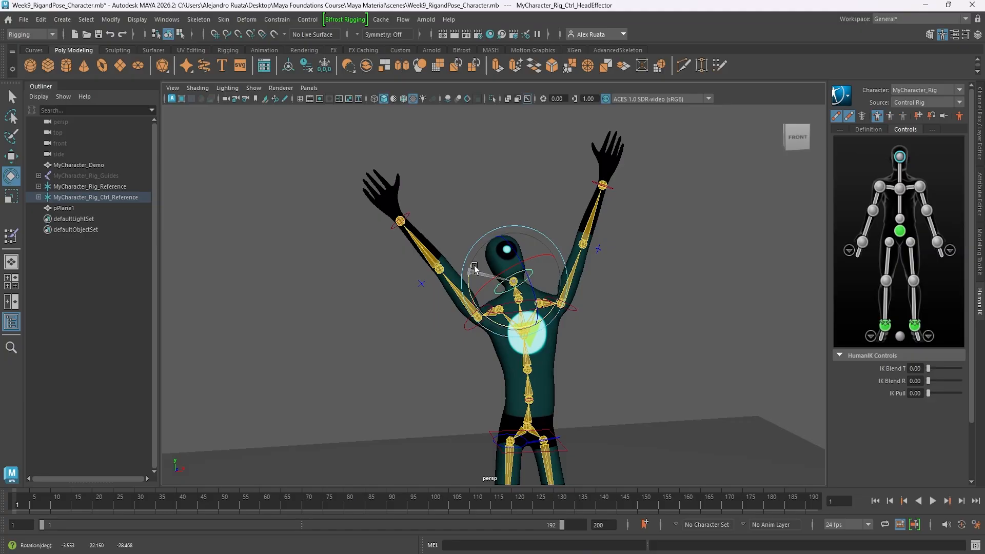
{"action": "key", "text": "w"}
{"action": "left_click_drag", "start_coordinate": [545, 239], "coordinate": [551, 316], "text": "alt"}
{"action": "right_click_drag", "start_coordinate": [551, 316], "coordinate": [383, 325], "text": "alt"}
{"action": "left_click_drag", "start_coordinate": [383, 325], "coordinate": [463, 210], "text": "alt"}
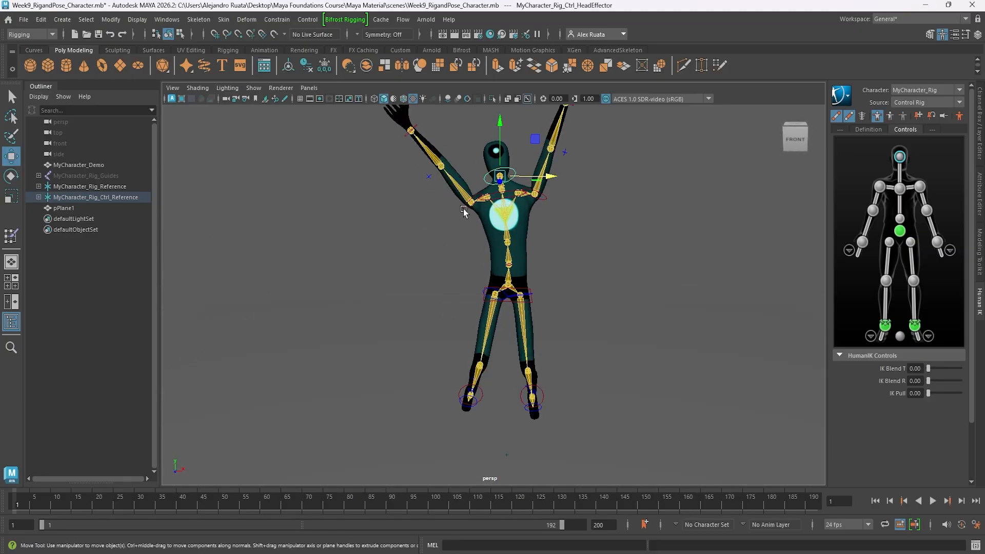
{"action": "left_click", "coordinate": [562, 266]}
{"action": "key", "text": "w"}
Rotate the right lower-leg control joint to swing the right knee outward.
{"action": "mouse_move", "coordinate": [562, 267]}
{"action": "left_mouse_down", "text": "alt"}
{"action": "mouse_move", "coordinate": [580, 285]}
{"action": "mouse_move", "coordinate": [564, 282]}
{"action": "left_mouse_up", "text": "alt"}
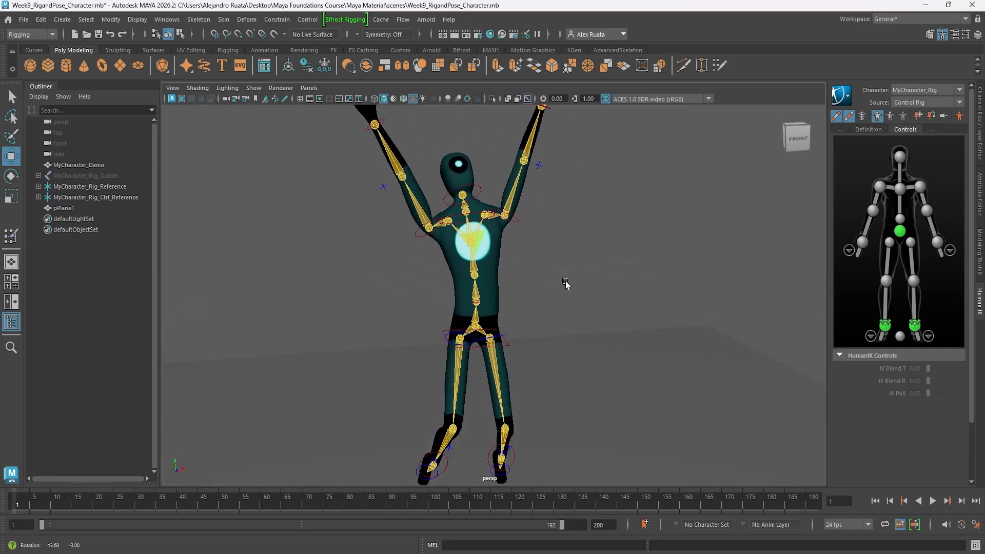
{"action": "right_click_drag", "start_coordinate": [564, 282], "coordinate": [455, 328], "text": "alt"}
{"action": "left_click_drag", "start_coordinate": [455, 327], "coordinate": [442, 312], "text": "alt"}
{"action": "right_click_drag", "start_coordinate": [442, 311], "coordinate": [523, 336], "text": "alt"}
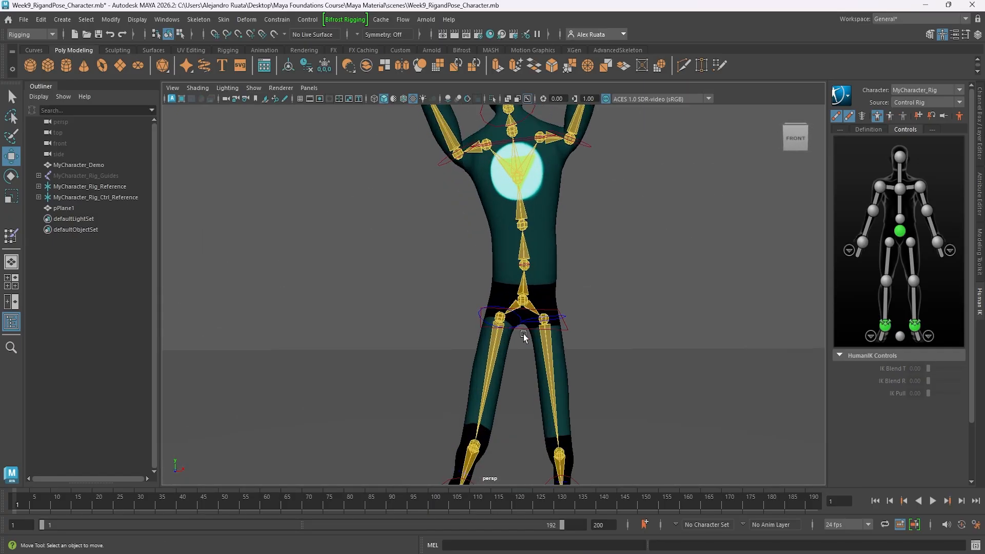
{"action": "middle_click_drag", "start_coordinate": [523, 337], "coordinate": [524, 238], "text": "alt"}
{"action": "left_click", "coordinate": [471, 347]}
{"action": "key", "text": "e"}
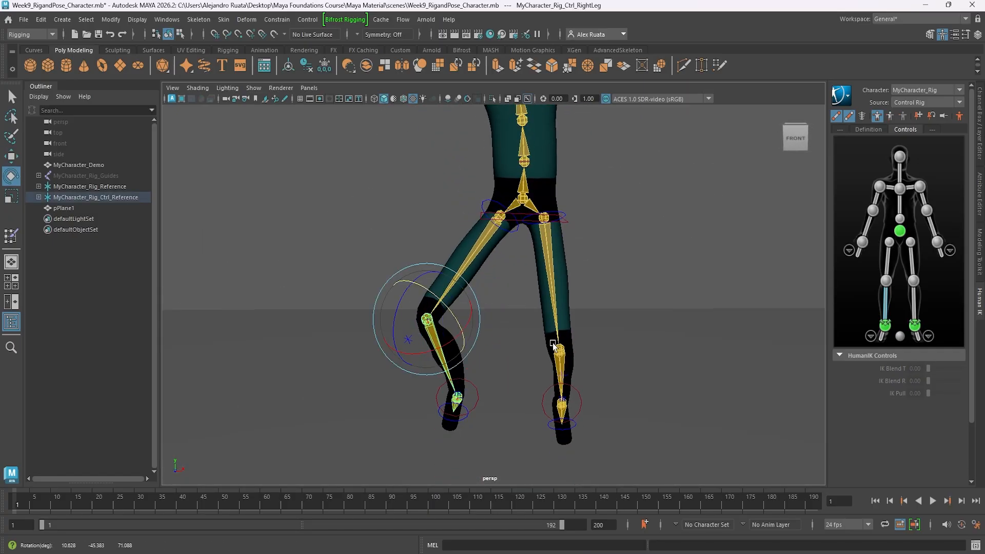
Raise the left ankle effector behind the body to bend the left knee.
{"action": "left_click", "coordinate": [553, 344]}
{"action": "left_click_drag", "start_coordinate": [553, 344], "coordinate": [715, 334], "text": "alt"}
{"action": "right_click_drag", "start_coordinate": [714, 334], "coordinate": [437, 343], "text": "alt"}
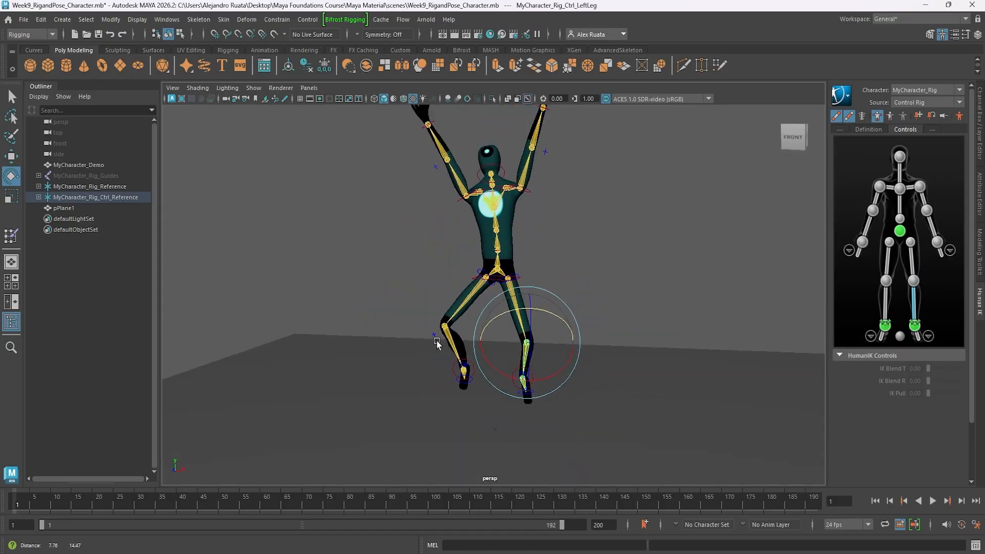
{"action": "left_click_drag", "start_coordinate": [437, 343], "coordinate": [645, 345], "text": "alt"}
{"action": "key", "text": "w"}
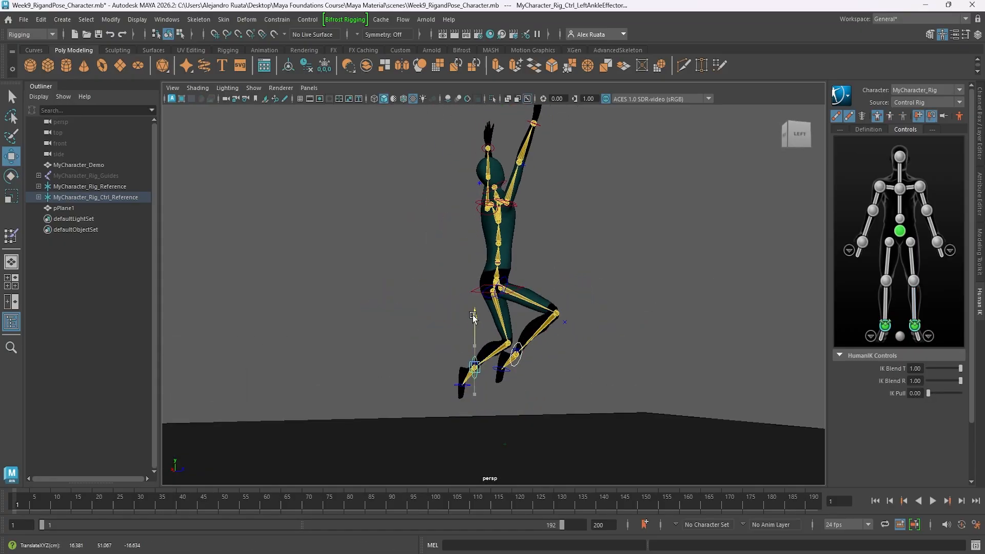
Examine the jumping pose from the back, side and front, checking how both legs bend.
{"action": "left_click_drag", "start_coordinate": [479, 327], "coordinate": [359, 363], "text": "alt"}
{"action": "left_click_drag", "start_coordinate": [468, 357], "coordinate": [487, 377], "text": "alt"}
{"action": "left_click_drag", "start_coordinate": [456, 314], "coordinate": [554, 333], "text": "alt"}
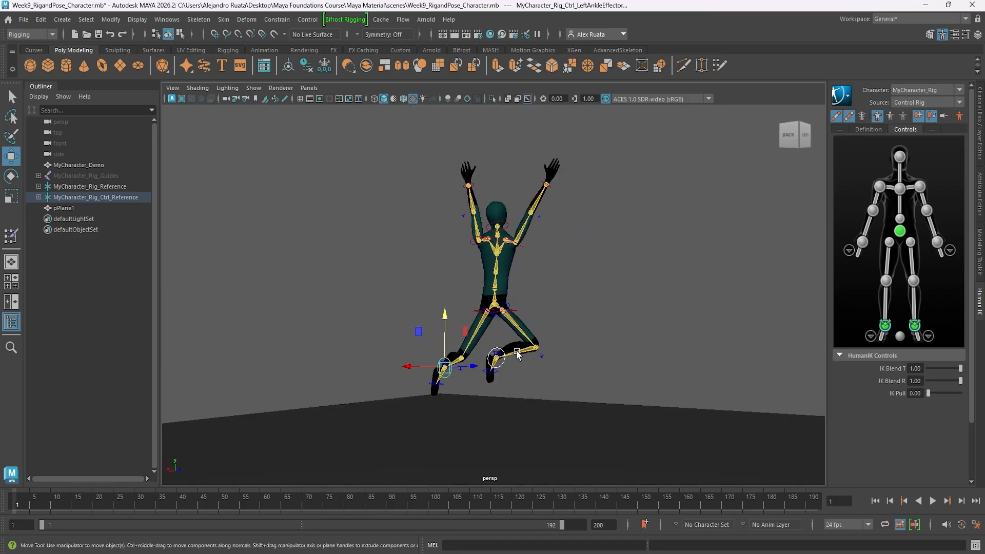
{"action": "scroll", "coordinate": [518, 374], "scroll_direction": "up", "scroll_amount": 4}
{"action": "middle_click_drag", "start_coordinate": [510, 384], "coordinate": [510, 354], "text": "alt"}
{"action": "left_click_drag", "start_coordinate": [412, 334], "coordinate": [229, 372]}
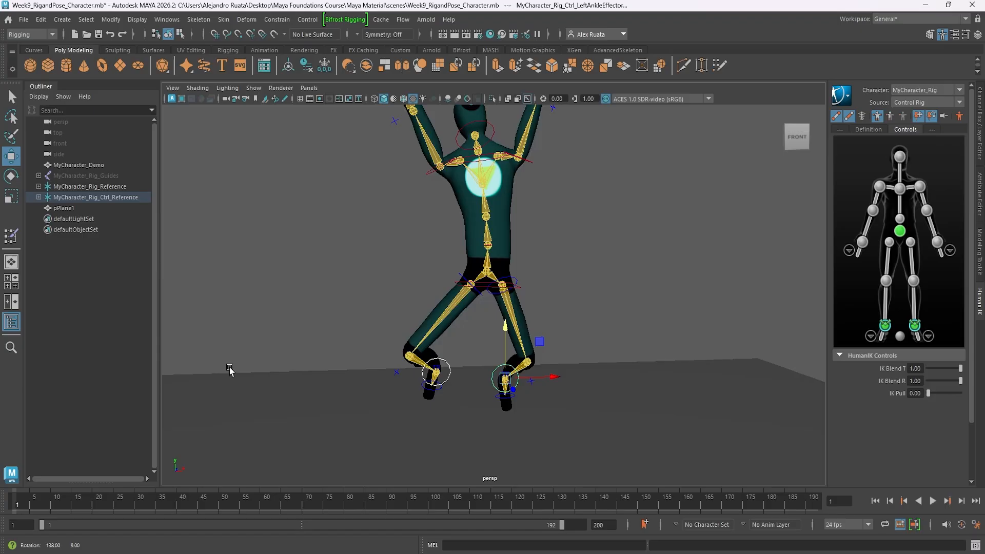
{"action": "scroll", "coordinate": [229, 372], "scroll_direction": "down", "scroll_amount": 3}
{"action": "middle_click_drag", "start_coordinate": [407, 343], "coordinate": [409, 388], "text": "alt"}
{"action": "left_click_drag", "start_coordinate": [533, 362], "coordinate": [583, 373], "text": "alt"}
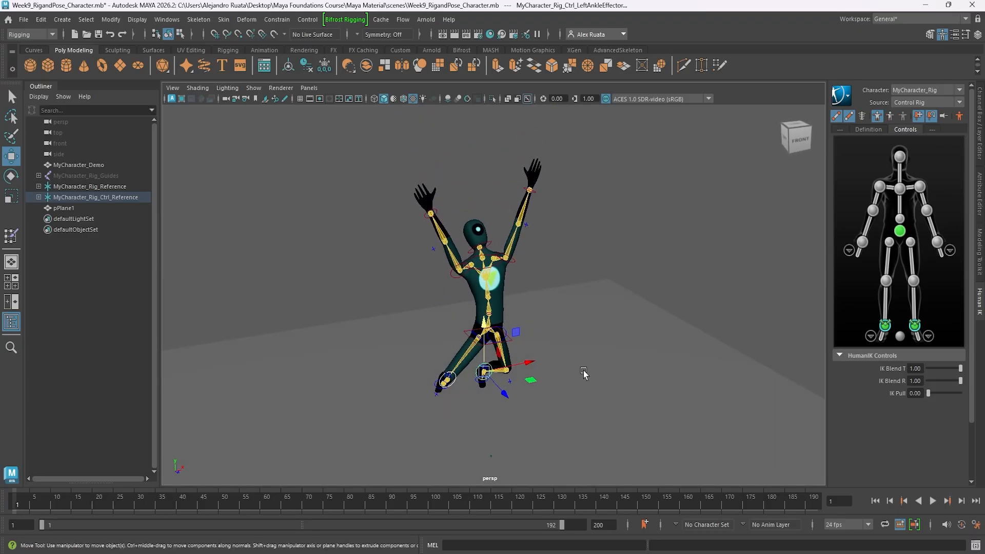
Create a directional light and display the viewport with the scene lights.
{"action": "left_click", "coordinate": [304, 50]}
{"action": "left_click", "coordinate": [48, 65]}
{"action": "key", "text": "7"}
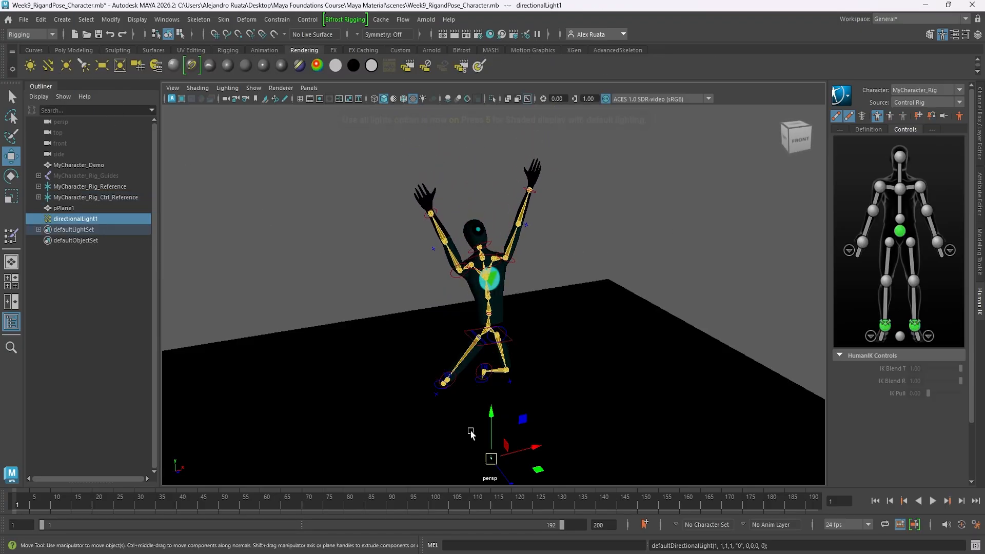
Move the directional light above and in front of the character and rotate it to shine towards the figure.
{"action": "left_click_drag", "start_coordinate": [488, 412], "coordinate": [483, 190]}
{"action": "left_click_drag", "start_coordinate": [491, 240], "coordinate": [661, 216]}
{"action": "key", "text": "w"}
{"action": "left_click_drag", "start_coordinate": [513, 254], "coordinate": [760, 389]}
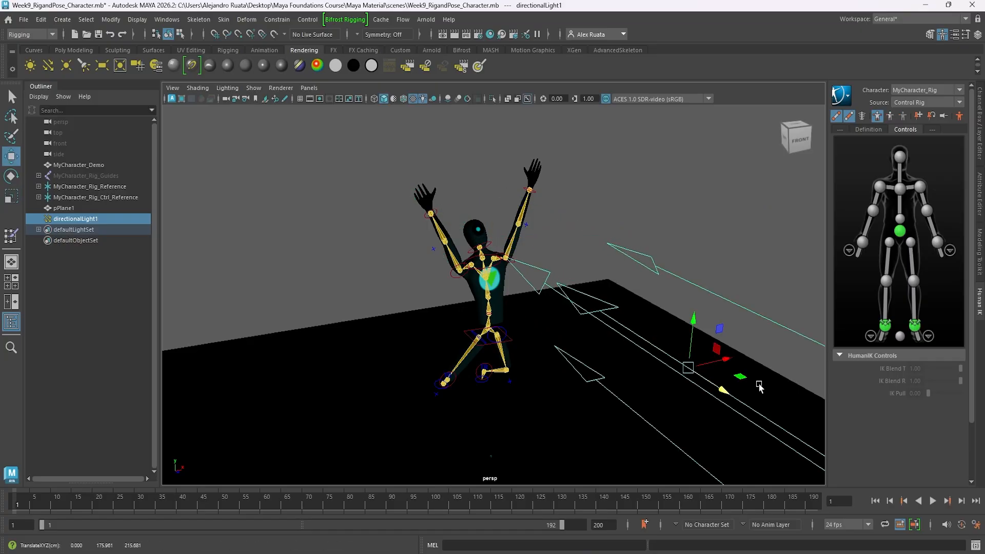
{"action": "key", "text": "e"}
{"action": "mouse_move", "coordinate": [706, 361]}
{"action": "left_mouse_down"}
{"action": "mouse_move", "coordinate": [697, 332]}
{"action": "mouse_move", "coordinate": [716, 359]}
{"action": "left_mouse_up"}
Enable depth map shadows on the directional light with a resolution of 2048 and display shadows in the viewport.
{"action": "left_click", "coordinate": [966, 36]}
{"action": "left_click", "coordinate": [953, 35]}
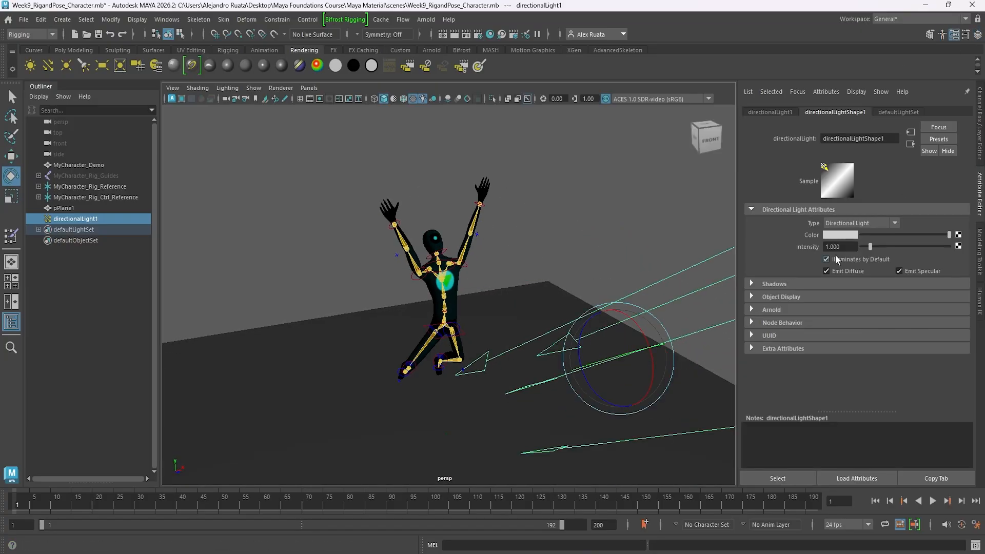
{"action": "key", "text": "BackSpace"}
{"action": "key", "text": "BackSpace"}
{"action": "key", "text": "BackSpace"}
{"action": "type", "text": "2048"}
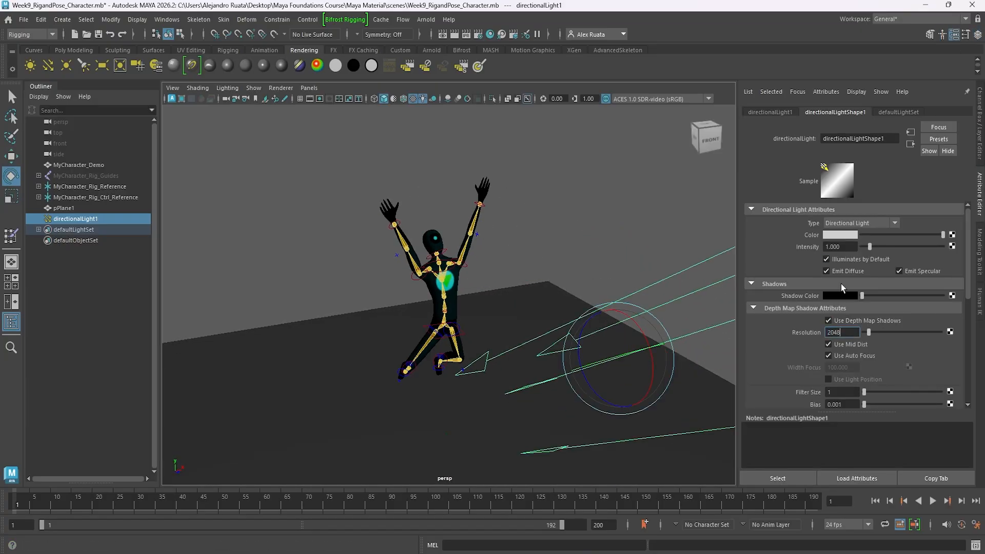
{"action": "key", "text": "Return"}
{"action": "left_click", "coordinate": [228, 88]}
{"action": "left_click", "coordinate": [250, 175]}
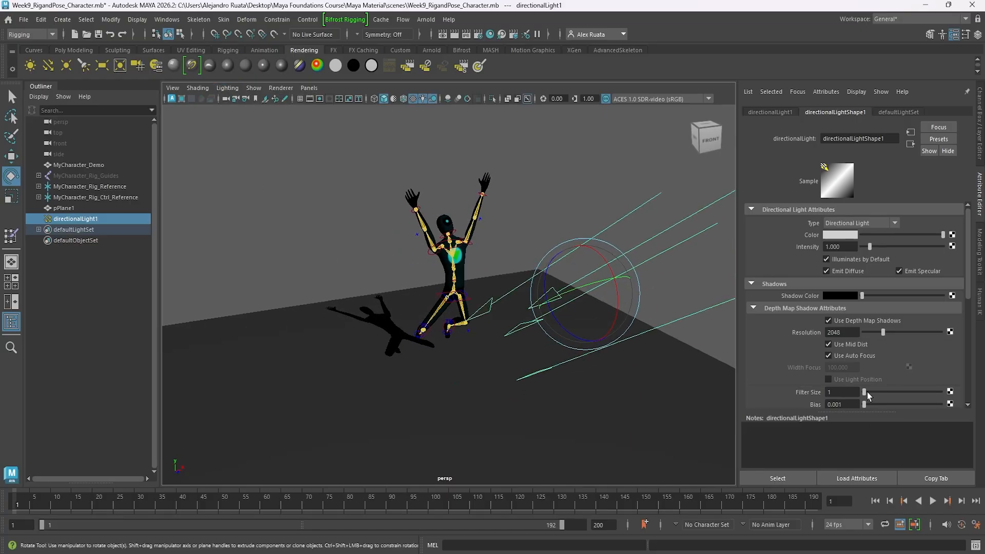
Move the ground plane backward along its Z axis and clear the selection.
{"action": "left_click", "coordinate": [515, 325]}
{"action": "key", "text": "w"}
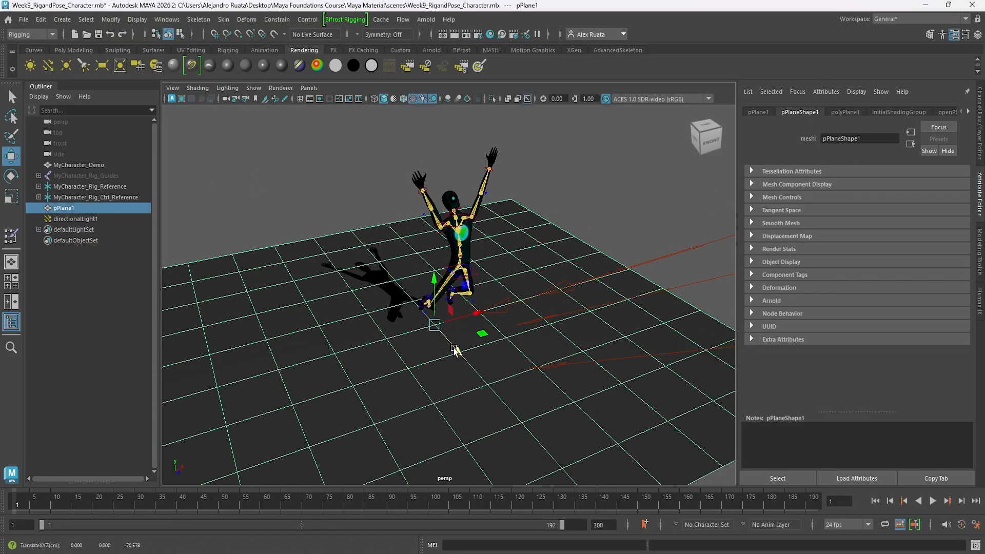
{"action": "left_click", "coordinate": [340, 214]}
Create an ambient light and set its intensity to 0.05.
{"action": "left_click", "coordinate": [31, 65]}
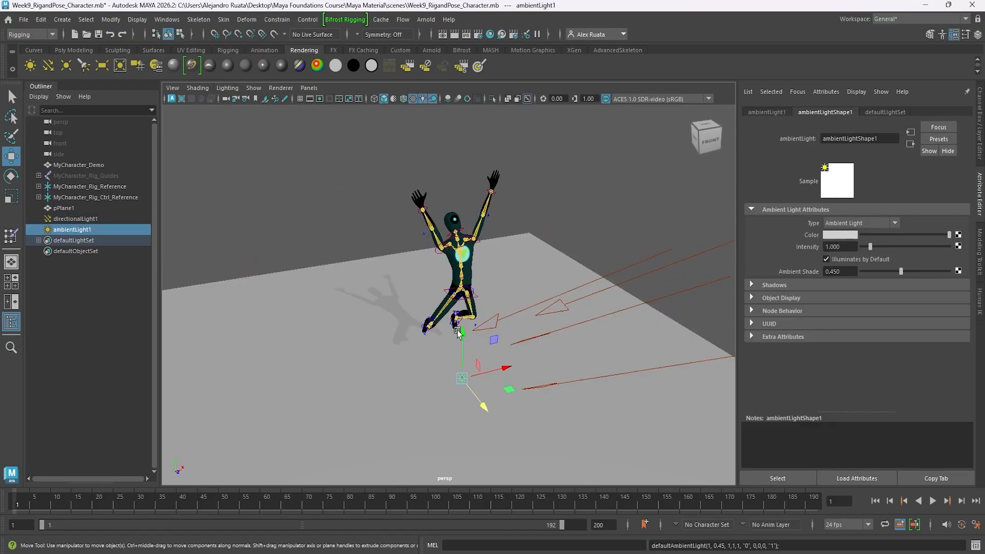
{"action": "type", "text": "0.05"}
{"action": "key", "text": "Return"}
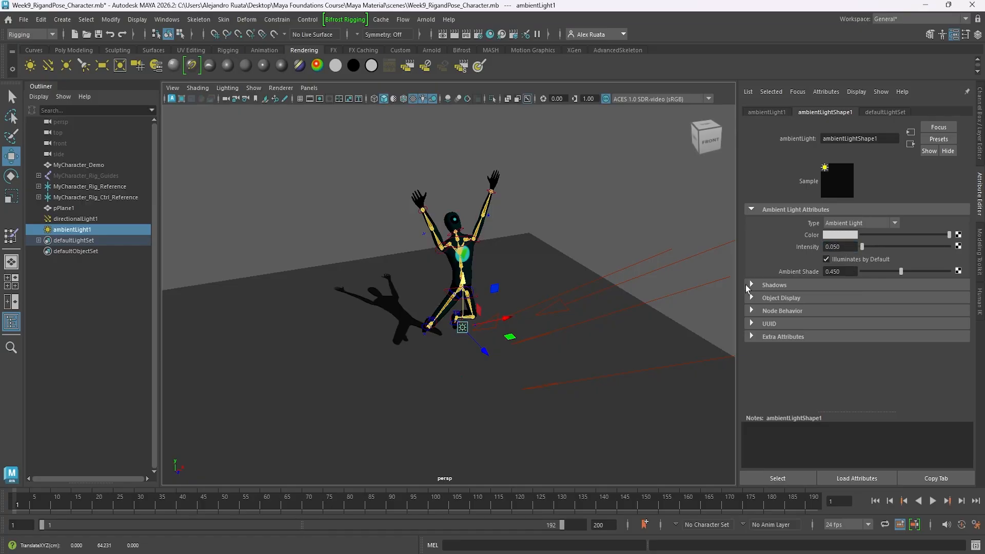
Create a point light, place it beside the character's right shoulder and set its intensity to 0.75.
{"action": "left_click", "coordinate": [67, 66]}
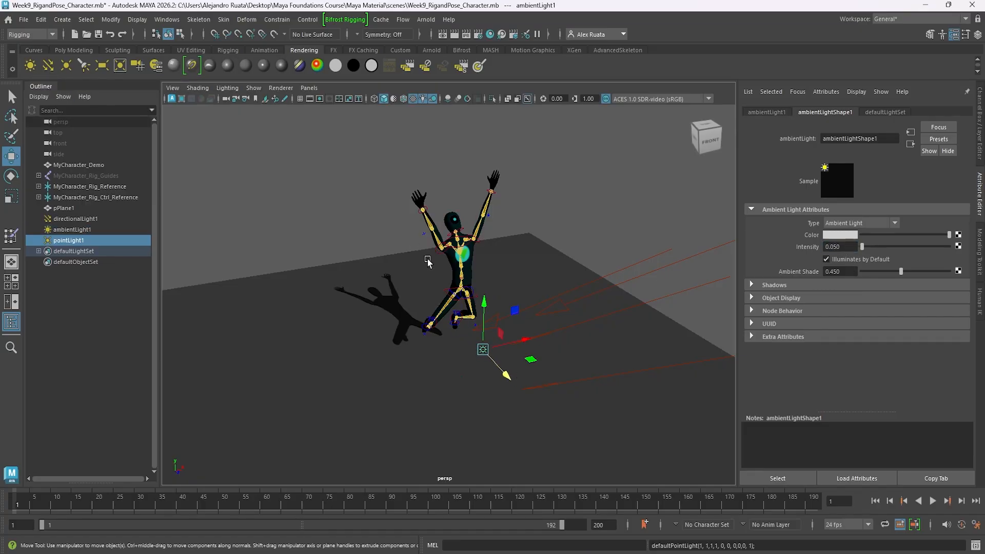
{"action": "left_click_drag", "start_coordinate": [484, 303], "coordinate": [463, 252]}
{"action": "key", "text": "Return"}
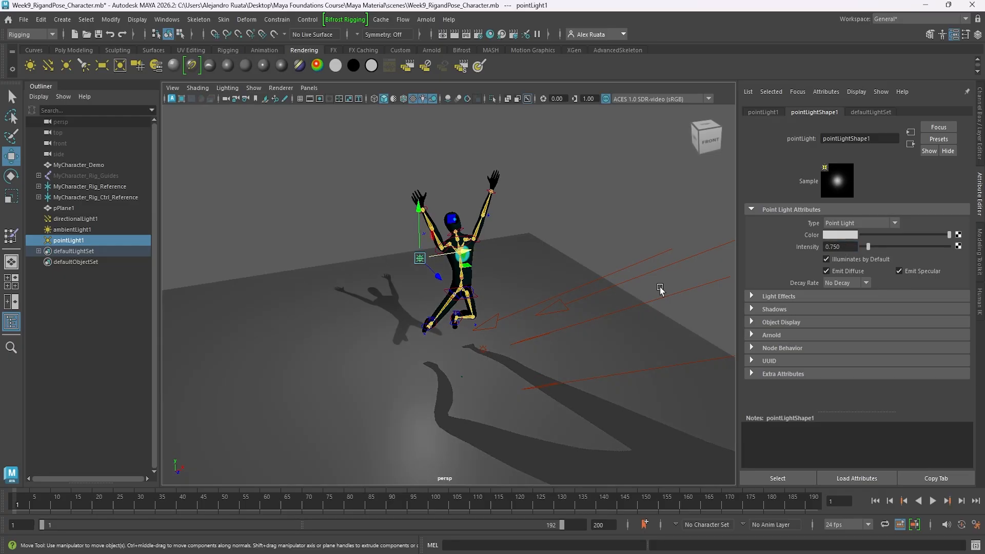
Examine the lit character and its shadows on the ground up close.
{"action": "left_click", "coordinate": [660, 290]}
{"action": "scroll", "coordinate": [556, 227], "scroll_direction": "up", "scroll_amount": 5}
{"action": "middle_click_drag", "start_coordinate": [556, 226], "coordinate": [542, 236], "text": "alt"}
{"action": "left_click", "coordinate": [556, 386]}
{"action": "left_click_drag", "start_coordinate": [550, 363], "coordinate": [556, 362], "text": "alt"}
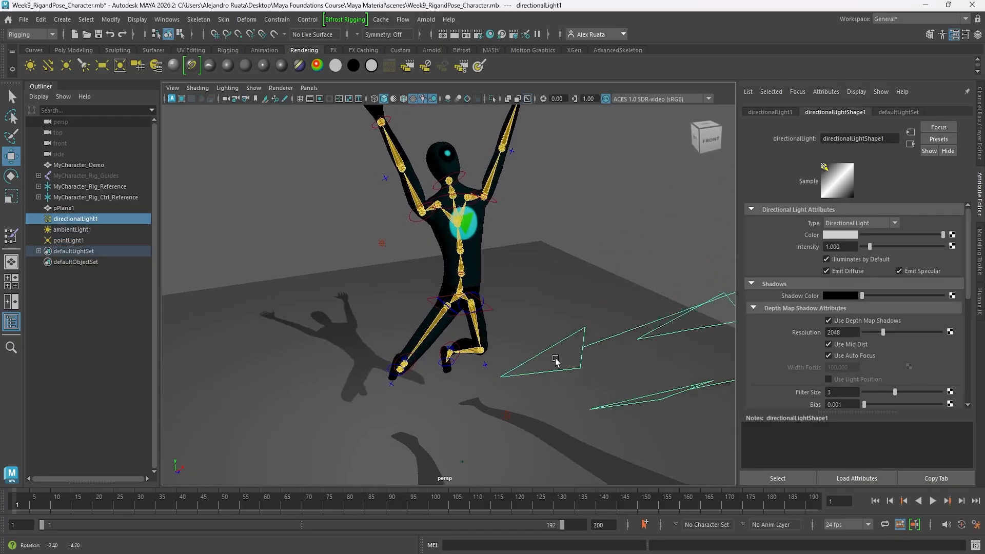
{"action": "scroll", "coordinate": [539, 287], "scroll_direction": "down", "scroll_amount": 2}
{"action": "left_click", "coordinate": [530, 248]}
{"action": "left_click_drag", "start_coordinate": [530, 248], "coordinate": [520, 257], "text": "alt"}
Check the render settings and render the current frame with Maya Software.
{"action": "left_click", "coordinate": [477, 34]}
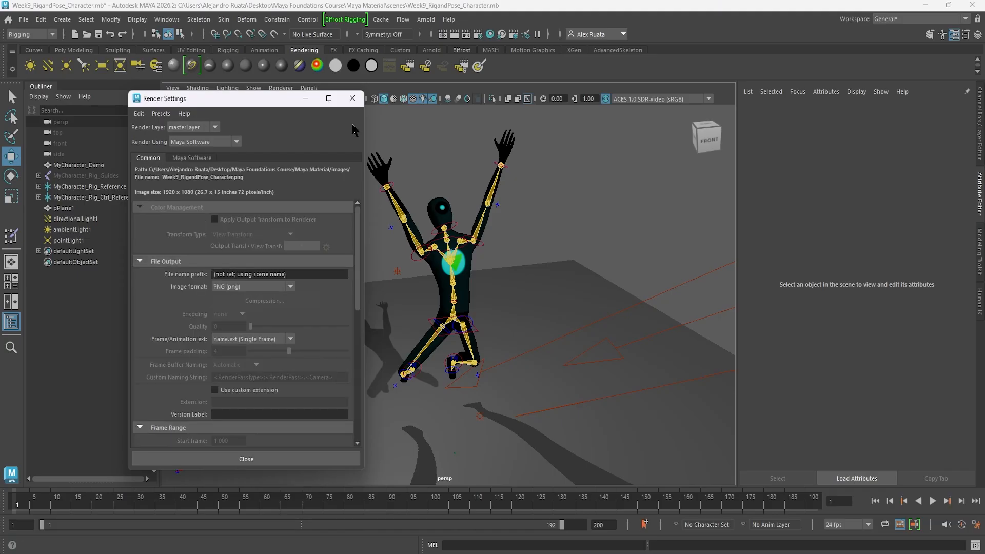
{"action": "left_click", "coordinate": [352, 98]}
{"action": "left_click", "coordinate": [453, 34]}
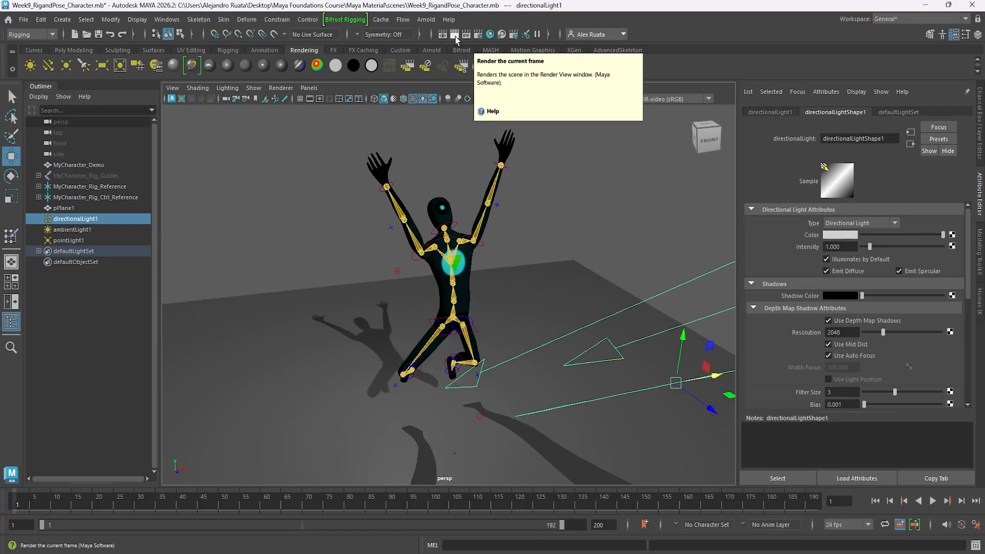
{"action": "left_click", "coordinate": [454, 34]}
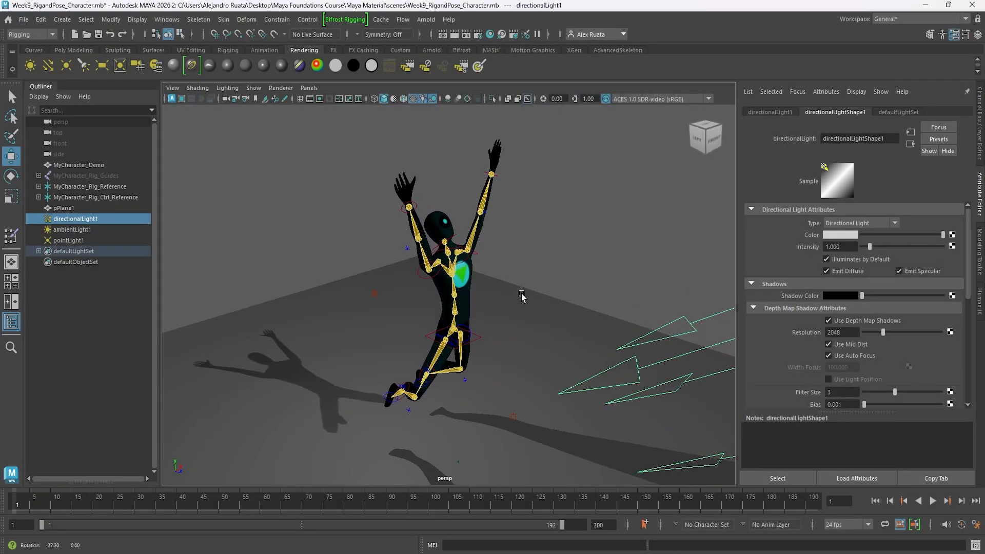
Switch the viewport back to default lighting and clear the selection.
{"action": "left_click", "coordinate": [227, 88]}
{"action": "left_click", "coordinate": [238, 106]}
{"action": "right_click_drag", "start_coordinate": [277, 230], "coordinate": [387, 261], "text": "alt"}
{"action": "mouse_move", "coordinate": [386, 262]}
{"action": "left_mouse_down", "text": "alt"}
{"action": "mouse_move", "coordinate": [537, 242]}
{"action": "mouse_move", "coordinate": [379, 271]}
{"action": "left_mouse_up", "text": "alt"}
{"action": "right_click_drag", "start_coordinate": [380, 272], "coordinate": [454, 282], "text": "alt"}
{"action": "middle_click_drag", "start_coordinate": [454, 282], "coordinate": [449, 380], "text": "alt"}
{"action": "left_click", "coordinate": [441, 164]}
{"action": "scroll", "coordinate": [501, 155], "scroll_direction": "down", "scroll_amount": 5}
Make the Mesh display layer selectable and open the Paint Skin Weights settings for the character mesh.
{"action": "left_click", "coordinate": [977, 34]}
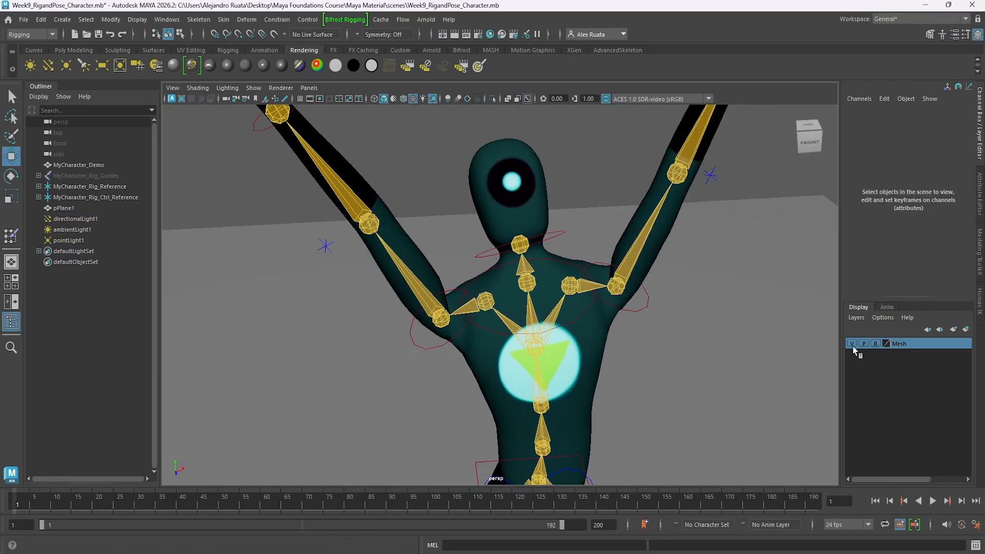
{"action": "left_click", "coordinate": [493, 196]}
{"action": "left_click", "coordinate": [224, 19]}
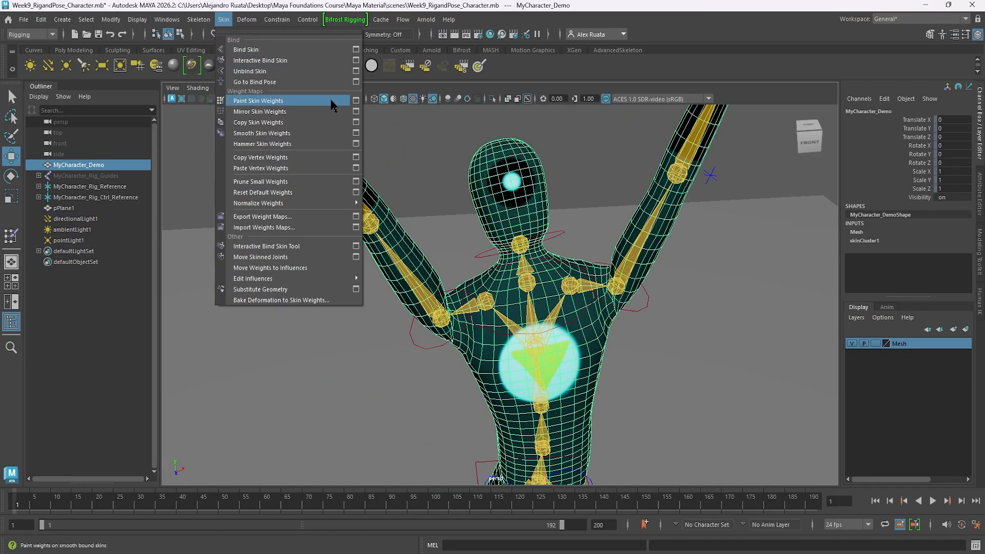
{"action": "left_click", "coordinate": [357, 127]}
Display the left shoulder influence and inspect its weights around the shoulder and upper back.
{"action": "scroll", "coordinate": [234, 254], "scroll_direction": "down", "scroll_amount": 4}
{"action": "left_click", "coordinate": [238, 191]}
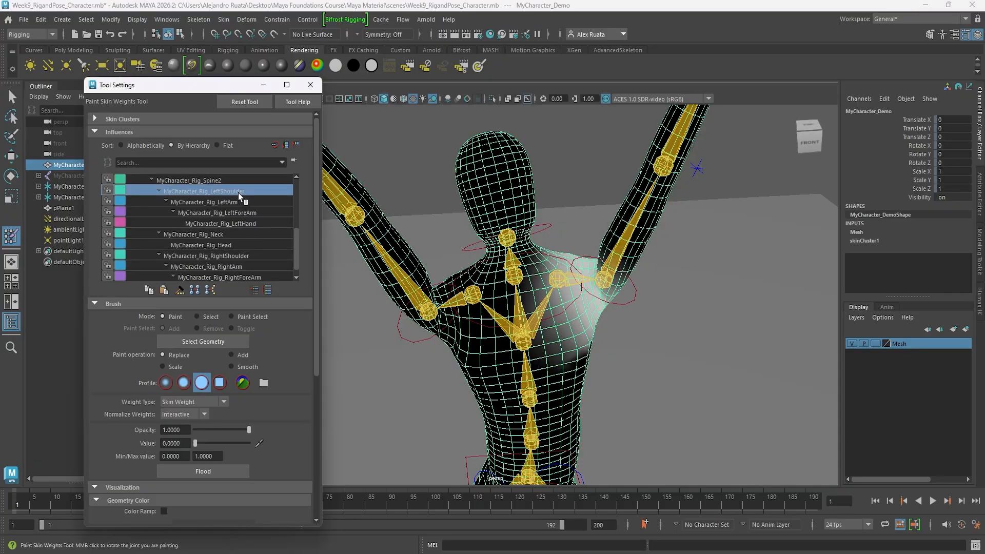
{"action": "scroll", "coordinate": [463, 292], "scroll_direction": "up", "scroll_amount": 4}
{"action": "left_click_drag", "start_coordinate": [463, 292], "coordinate": [474, 251], "text": "alt"}
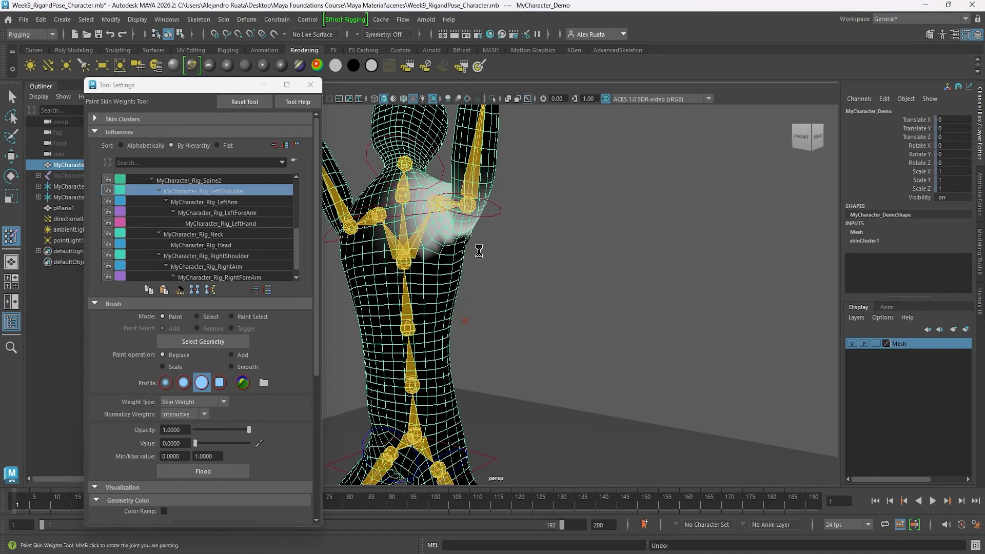
Paint the left arm influence around the left armpit using a low replace value.
{"action": "left_click", "coordinate": [230, 203]}
{"action": "left_click_drag", "start_coordinate": [430, 297], "coordinate": [459, 303], "text": "alt"}
{"action": "left_click_drag", "start_coordinate": [196, 443], "coordinate": [204, 443]}
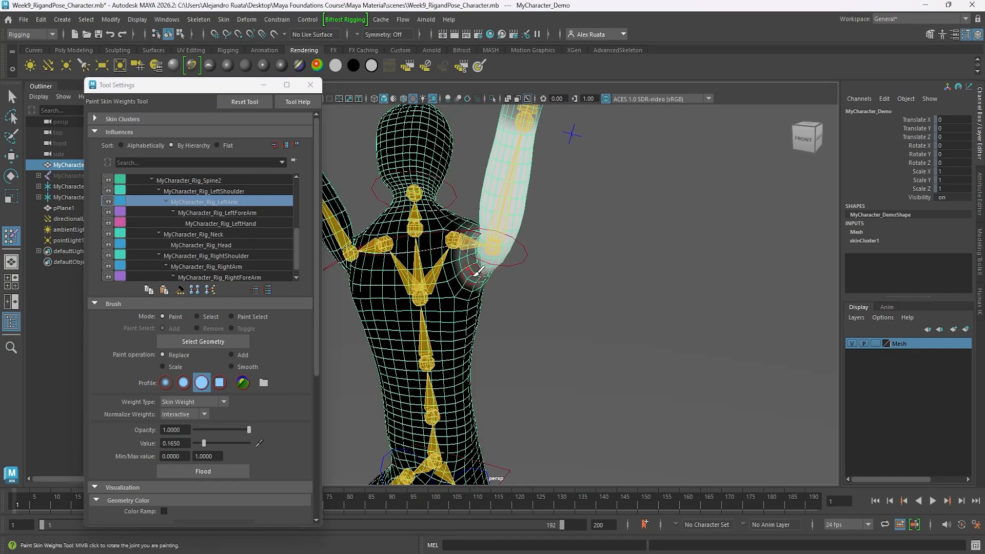
{"action": "left_click", "coordinate": [213, 444]}
{"action": "left_click_drag", "start_coordinate": [483, 276], "coordinate": [468, 274]}
{"action": "mouse_move", "coordinate": [474, 280]}
{"action": "left_mouse_down", "text": "alt"}
{"action": "mouse_move", "coordinate": [492, 333]}
{"action": "mouse_move", "coordinate": [537, 298]}
{"action": "left_mouse_up", "text": "alt"}
{"action": "scroll", "coordinate": [505, 318], "scroll_direction": "up", "scroll_amount": 3}
Refine the left arm weights over the shoulder and front of the armpit with a brush value of 0.1068.
{"action": "mouse_move", "coordinate": [550, 299]}
{"action": "left_mouse_down", "text": "alt"}
{"action": "mouse_move", "coordinate": [545, 335]}
{"action": "mouse_move", "coordinate": [558, 230]}
{"action": "left_mouse_up", "text": "alt"}
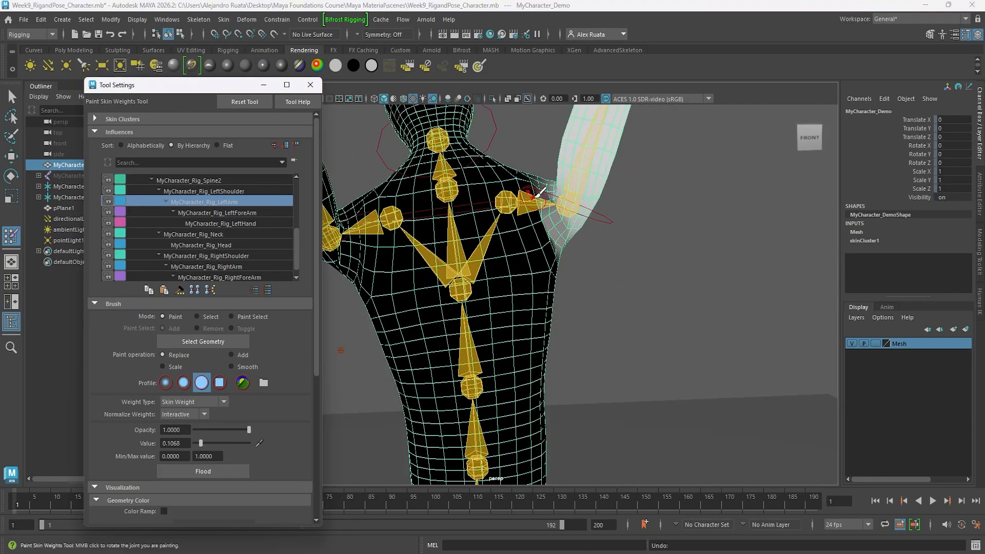
{"action": "mouse_move", "coordinate": [536, 198]}
{"action": "left_mouse_down"}
{"action": "mouse_move", "coordinate": [562, 198]}
{"action": "mouse_move", "coordinate": [546, 177]}
{"action": "left_mouse_up"}
{"action": "mouse_move", "coordinate": [546, 177]}
{"action": "left_mouse_down", "text": "alt"}
{"action": "mouse_move", "coordinate": [528, 205]}
{"action": "mouse_move", "coordinate": [425, 259]}
{"action": "left_mouse_up", "text": "alt"}
{"action": "key", "text": "ctrl+z"}
{"action": "scroll", "coordinate": [425, 259], "scroll_direction": "up", "scroll_amount": 3}
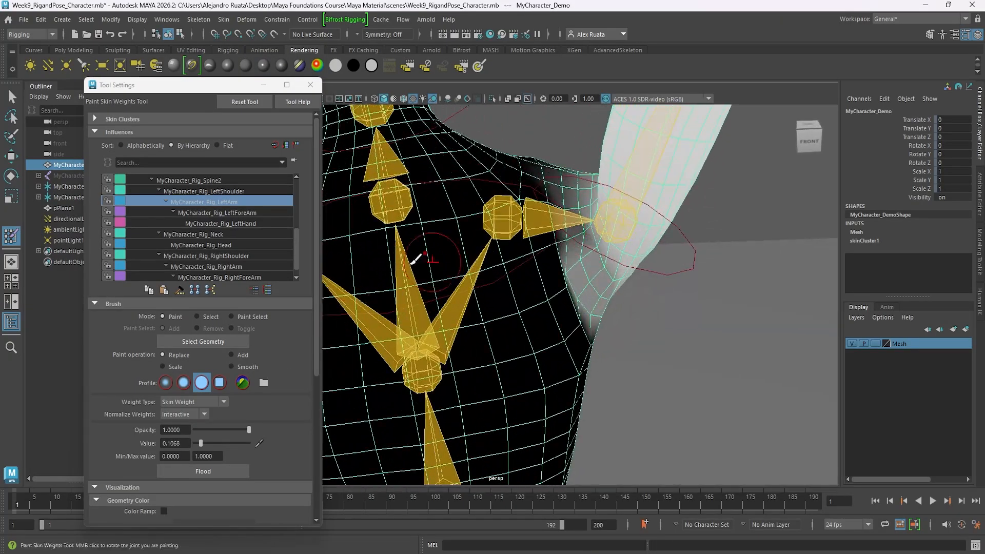
{"action": "mouse_move", "coordinate": [608, 241]}
{"action": "left_mouse_down"}
{"action": "mouse_move", "coordinate": [586, 224]}
{"action": "mouse_move", "coordinate": [605, 303]}
{"action": "left_mouse_up"}
{"action": "mouse_move", "coordinate": [605, 303]}
{"action": "left_mouse_down", "text": "alt"}
{"action": "mouse_move", "coordinate": [527, 267]}
{"action": "mouse_move", "coordinate": [551, 266]}
{"action": "mouse_move", "coordinate": [439, 263]}
{"action": "mouse_move", "coordinate": [454, 282]}
{"action": "mouse_move", "coordinate": [493, 280]}
{"action": "left_mouse_up", "text": "alt"}
Set the brush value to 0 and erase the shoulder influences' weights that spill across the spine.
{"action": "left_click", "coordinate": [240, 256]}
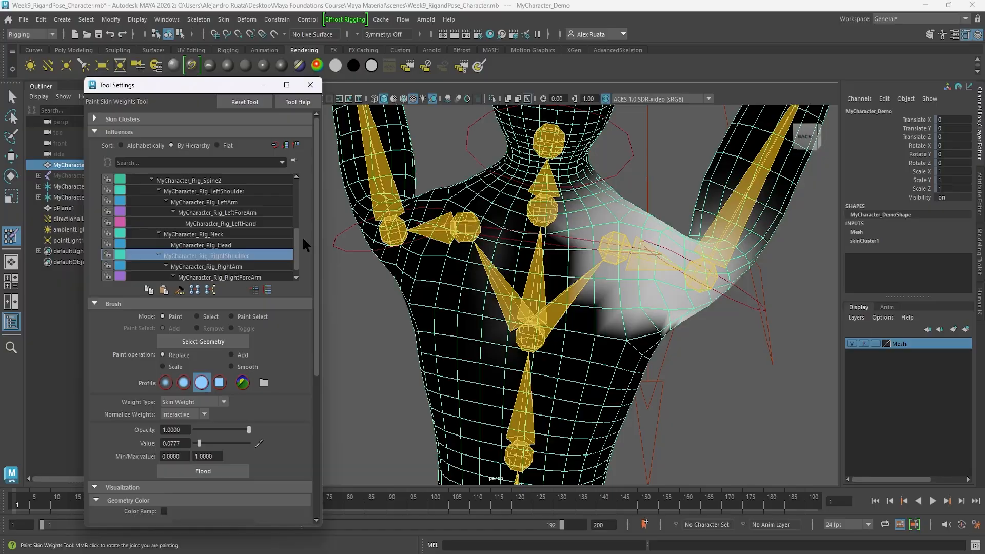
{"action": "left_click", "coordinate": [230, 192]}
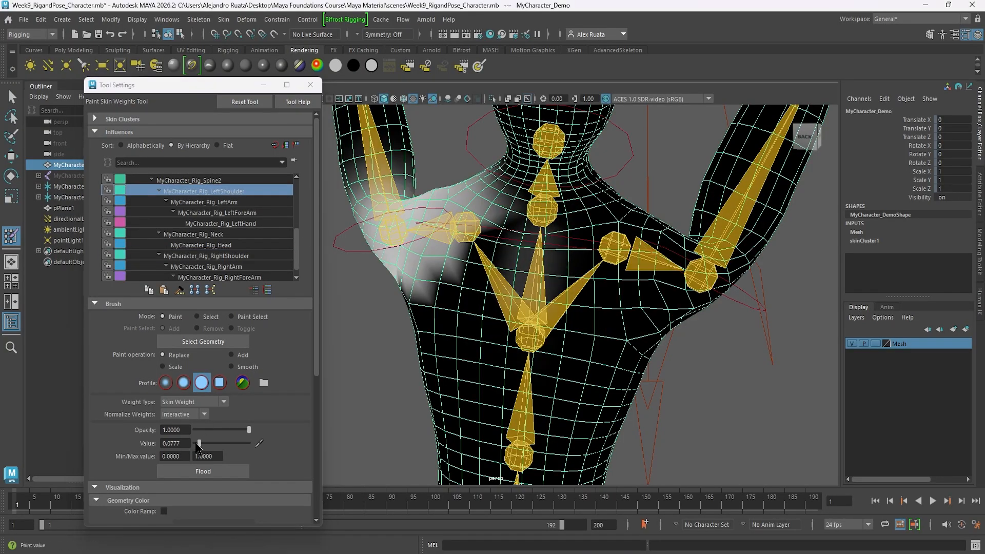
{"action": "left_click_drag", "start_coordinate": [197, 444], "coordinate": [192, 444]}
{"action": "left_click", "coordinate": [241, 256]}
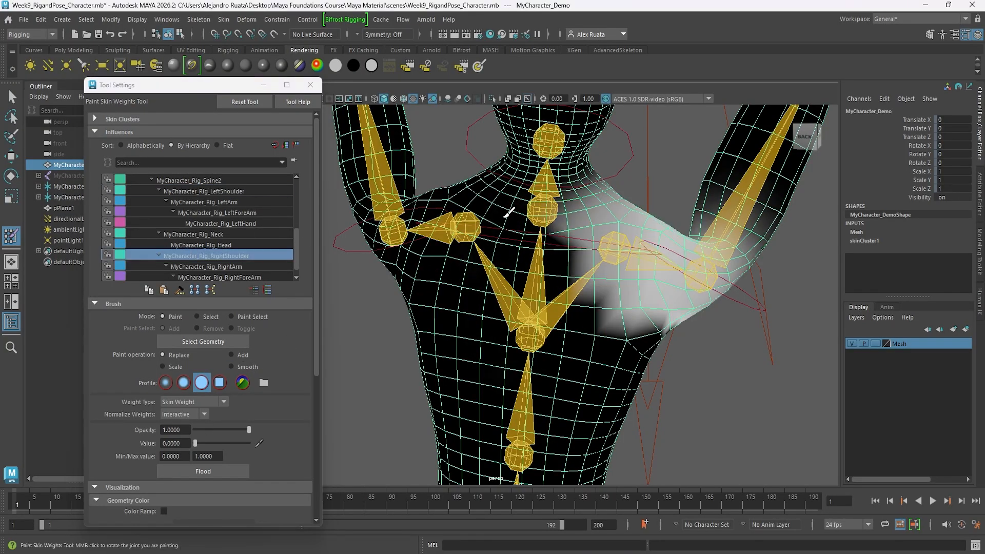
Try erasing right shoulder influence weight near the right upper-arm joint.
{"action": "left_click_drag", "start_coordinate": [560, 253], "coordinate": [518, 313], "text": "alt"}
{"action": "key", "text": "ctrl+z"}
{"action": "mouse_move", "coordinate": [654, 379]}
{"action": "left_mouse_down"}
{"action": "mouse_move", "coordinate": [648, 400]}
{"action": "mouse_move", "coordinate": [633, 359]}
{"action": "left_mouse_up"}
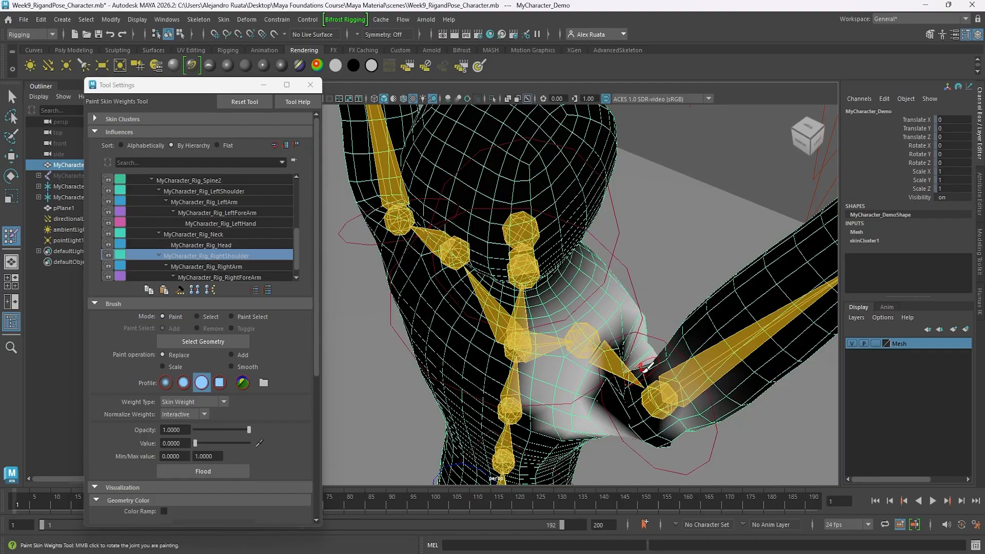
{"action": "key", "text": "ctrl+z"}
Examine the right arm, left arm and right shoulder influence weights around both armpits from the back, sides and front.
{"action": "mouse_move", "coordinate": [628, 410]}
{"action": "left_mouse_down", "text": "alt"}
{"action": "mouse_move", "coordinate": [589, 257]}
{"action": "mouse_move", "coordinate": [491, 317]}
{"action": "mouse_move", "coordinate": [462, 267]}
{"action": "mouse_move", "coordinate": [485, 231]}
{"action": "mouse_move", "coordinate": [507, 287]}
{"action": "mouse_move", "coordinate": [510, 405]}
{"action": "mouse_move", "coordinate": [539, 314]}
{"action": "mouse_move", "coordinate": [358, 155]}
{"action": "mouse_move", "coordinate": [559, 272]}
{"action": "left_mouse_up", "text": "alt"}
{"action": "key", "text": "Down"}
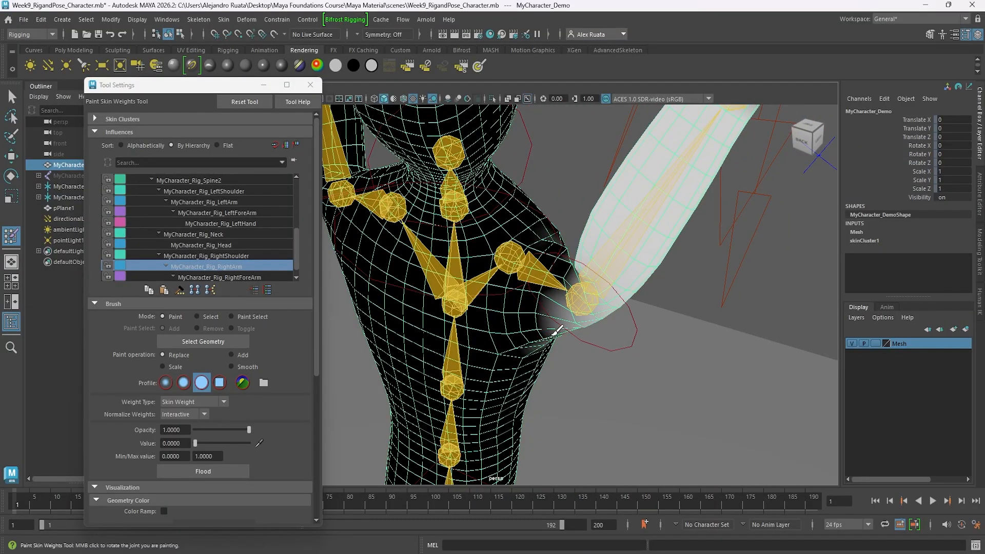
{"action": "left_click_drag", "start_coordinate": [557, 331], "coordinate": [485, 333], "text": "alt"}
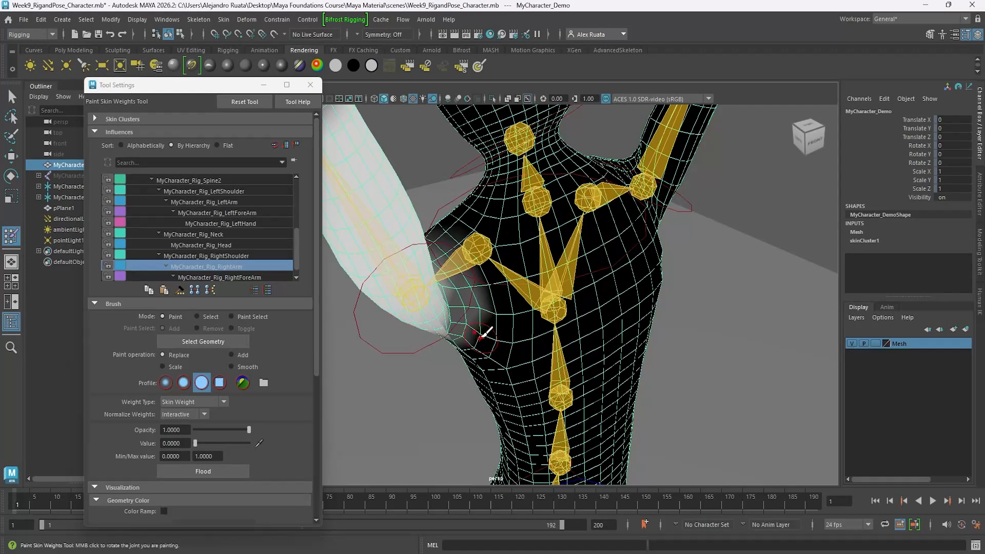
{"action": "left_click", "coordinate": [234, 203]}
{"action": "left_click_drag", "start_coordinate": [505, 256], "coordinate": [339, 256], "text": "alt"}
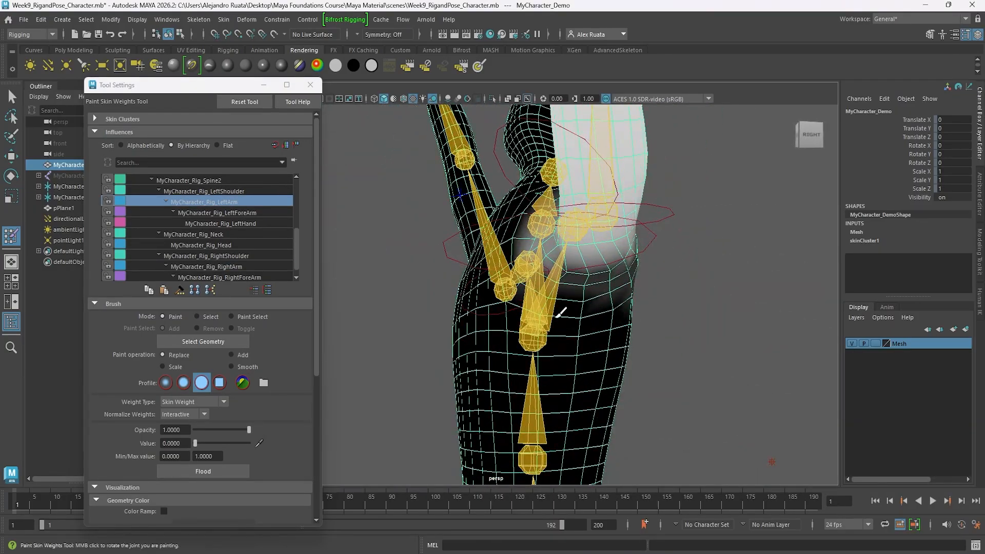
{"action": "left_click_drag", "start_coordinate": [558, 314], "coordinate": [465, 331], "text": "alt"}
{"action": "left_click_drag", "start_coordinate": [487, 271], "coordinate": [569, 350], "text": "alt"}
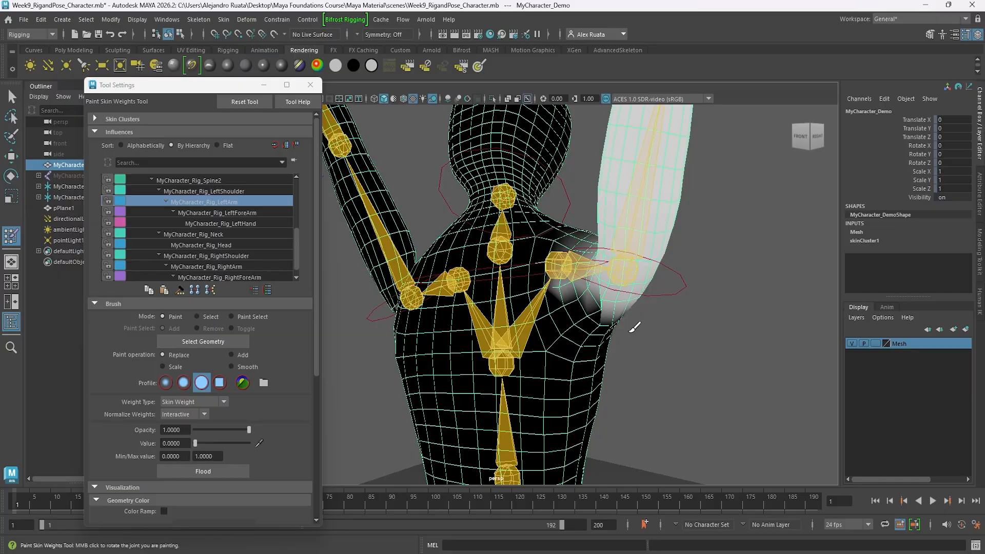
{"action": "middle_click_drag", "start_coordinate": [346, 311], "coordinate": [481, 310], "text": "alt"}
{"action": "left_click", "coordinate": [239, 267]}
{"action": "left_click_drag", "start_coordinate": [431, 293], "coordinate": [559, 279], "text": "alt"}
{"action": "left_click", "coordinate": [234, 256]}
{"action": "right_click_drag", "start_coordinate": [441, 318], "coordinate": [618, 257], "text": "alt"}
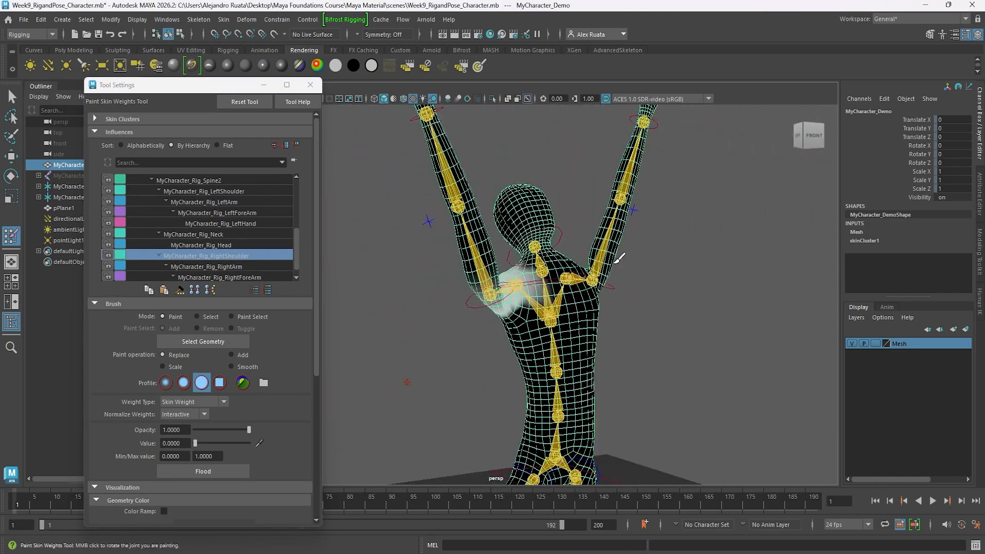
Examine the left leg and right leg influence weights around the knees and shins from the back, side and front.
{"action": "middle_click_drag", "start_coordinate": [617, 257], "coordinate": [610, 97], "text": "alt"}
{"action": "left_click_drag", "start_coordinate": [492, 293], "coordinate": [754, 297], "text": "alt"}
{"action": "right_click_drag", "start_coordinate": [754, 298], "coordinate": [686, 299], "text": "alt"}
{"action": "middle_click_drag", "start_coordinate": [686, 299], "coordinate": [736, 256], "text": "alt"}
{"action": "scroll", "coordinate": [220, 255], "scroll_direction": "down", "scroll_amount": 1}
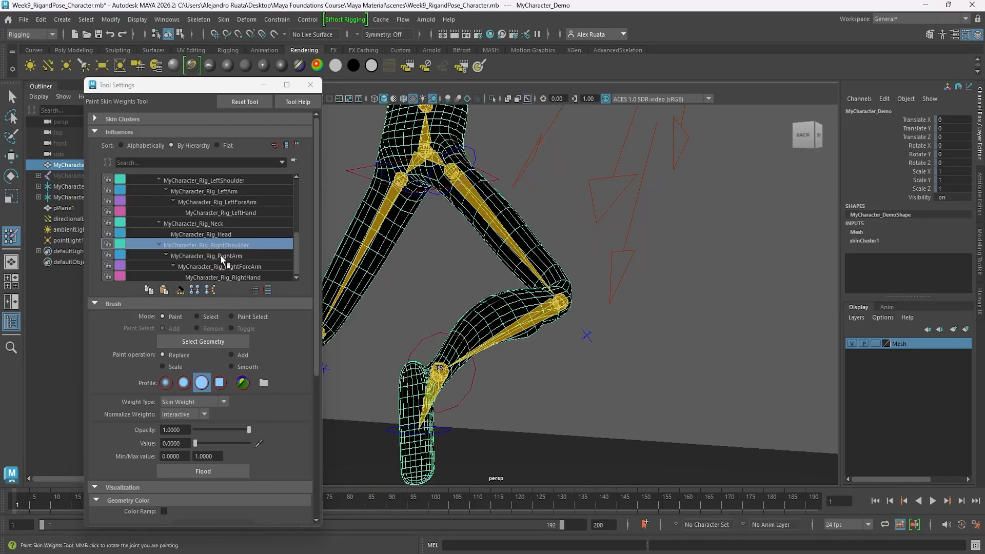
{"action": "scroll", "coordinate": [221, 251], "scroll_direction": "up", "scroll_amount": 4}
{"action": "left_click", "coordinate": [212, 212]}
{"action": "left_click", "coordinate": [207, 202]}
{"action": "middle_click_drag", "start_coordinate": [434, 310], "coordinate": [514, 287], "text": "alt"}
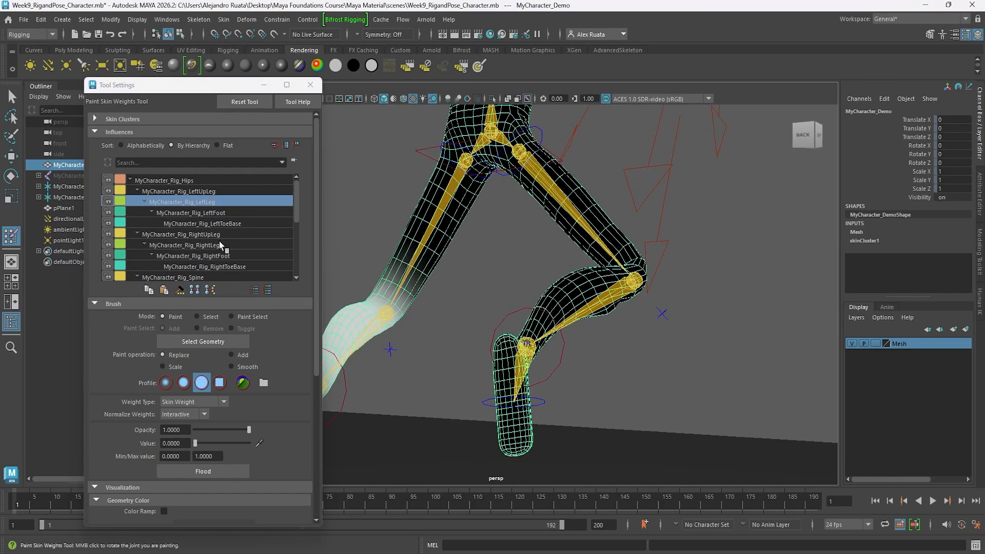
{"action": "left_click", "coordinate": [221, 243]}
{"action": "mouse_move", "coordinate": [605, 295]}
{"action": "left_mouse_down", "text": "alt"}
{"action": "mouse_move", "coordinate": [507, 303]}
{"action": "mouse_move", "coordinate": [534, 351]}
{"action": "mouse_move", "coordinate": [588, 286]}
{"action": "left_mouse_up", "text": "alt"}
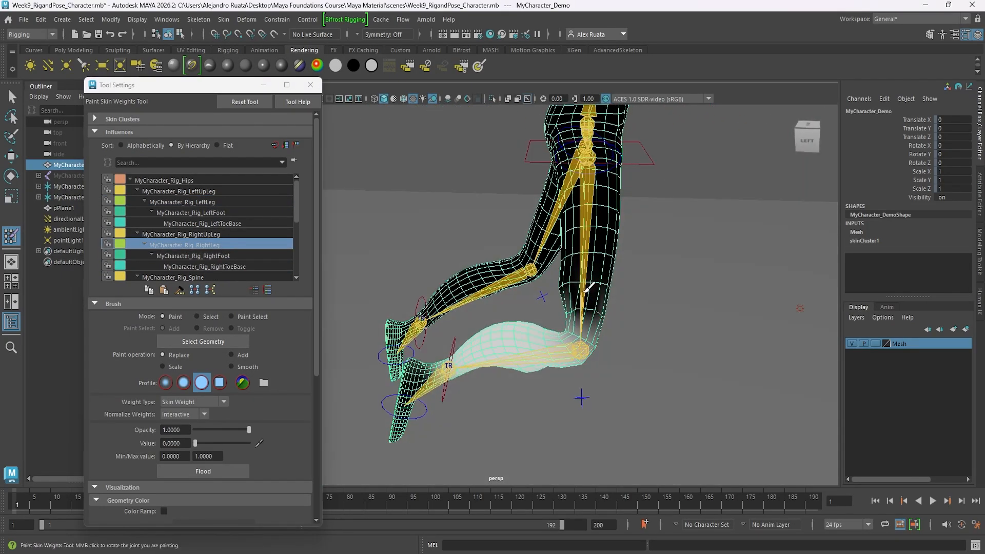
{"action": "left_click_drag", "start_coordinate": [611, 359], "coordinate": [530, 314], "text": "alt"}
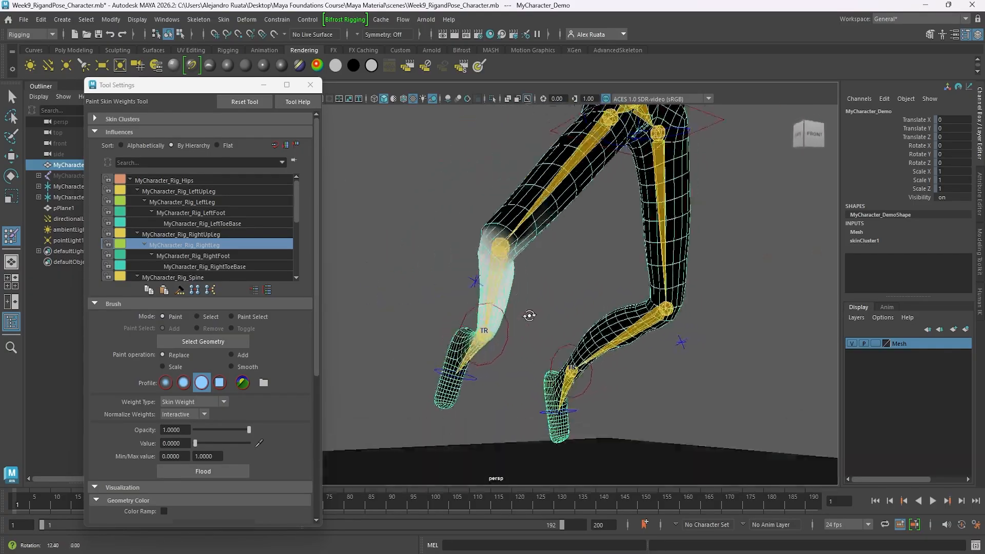
{"action": "right_click_drag", "start_coordinate": [530, 314], "coordinate": [736, 321], "text": "alt"}
Set the skin weight brush value to 1 and exit the Paint Skin Weights tool.
{"action": "left_click_drag", "start_coordinate": [195, 443], "coordinate": [250, 443]}
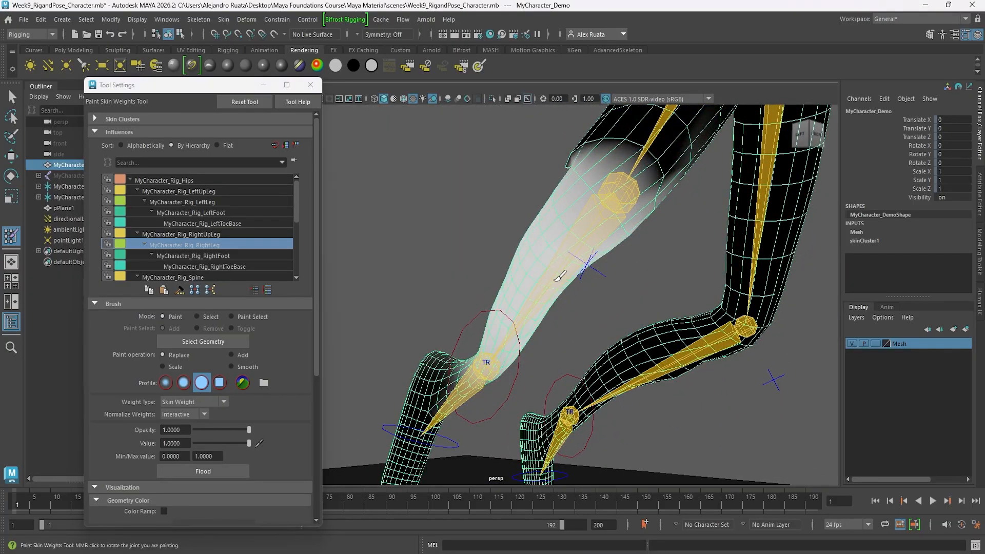
{"action": "left_click_drag", "start_coordinate": [558, 276], "coordinate": [605, 298], "text": "alt"}
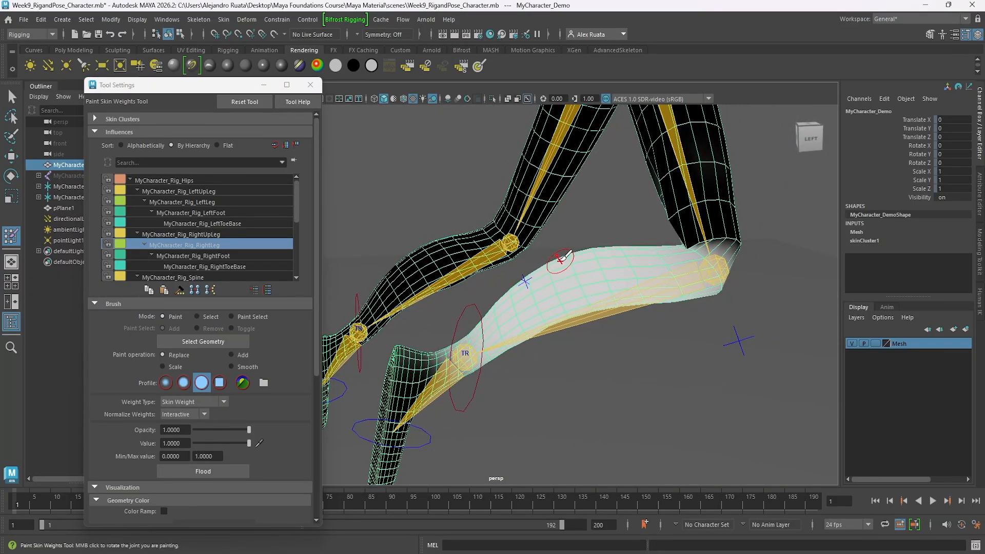
{"action": "left_click_drag", "start_coordinate": [605, 273], "coordinate": [569, 292], "text": "alt"}
{"action": "middle_click_drag", "start_coordinate": [569, 292], "coordinate": [328, 225], "text": "alt"}
{"action": "left_click", "coordinate": [310, 85]}
{"action": "left_click", "coordinate": [12, 96]}
{"action": "middle_click_drag", "start_coordinate": [324, 263], "coordinate": [374, 327], "text": "alt"}
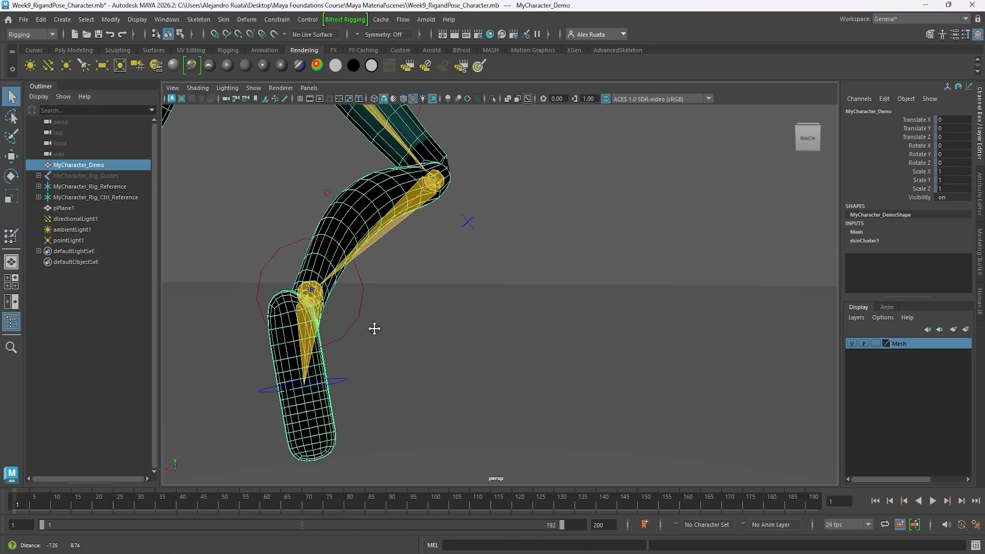
Raise the directional light higher above the ground plane.
{"action": "left_click_drag", "start_coordinate": [615, 205], "coordinate": [409, 217], "text": "alt"}
{"action": "scroll", "coordinate": [554, 270], "scroll_direction": "down", "scroll_amount": 10}
{"action": "mouse_move", "coordinate": [531, 241]}
{"action": "left_mouse_down", "text": "alt"}
{"action": "mouse_move", "coordinate": [422, 292]}
{"action": "mouse_move", "coordinate": [589, 267]}
{"action": "left_mouse_up", "text": "alt"}
{"action": "left_click", "coordinate": [613, 259]}
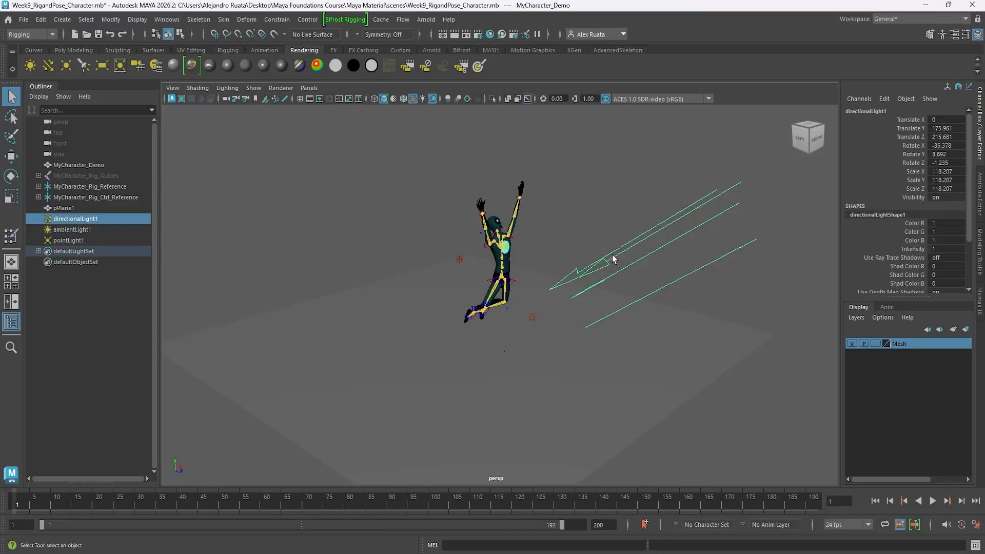
{"action": "left_click_drag", "start_coordinate": [649, 212], "coordinate": [652, 151]}
{"action": "middle_click_drag", "start_coordinate": [609, 210], "coordinate": [585, 217], "text": "alt"}
{"action": "left_click_drag", "start_coordinate": [585, 217], "coordinate": [545, 259], "text": "alt"}
Inspect the shadow attributes of the point light behind the character.
{"action": "left_click", "coordinate": [427, 265]}
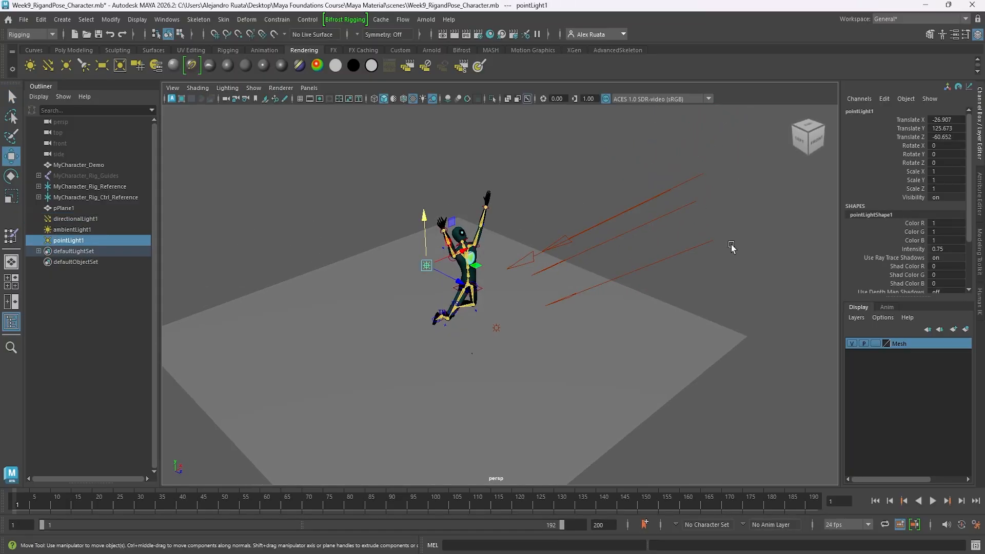
{"action": "left_click", "coordinate": [979, 195]}
{"action": "left_click", "coordinate": [778, 297]}
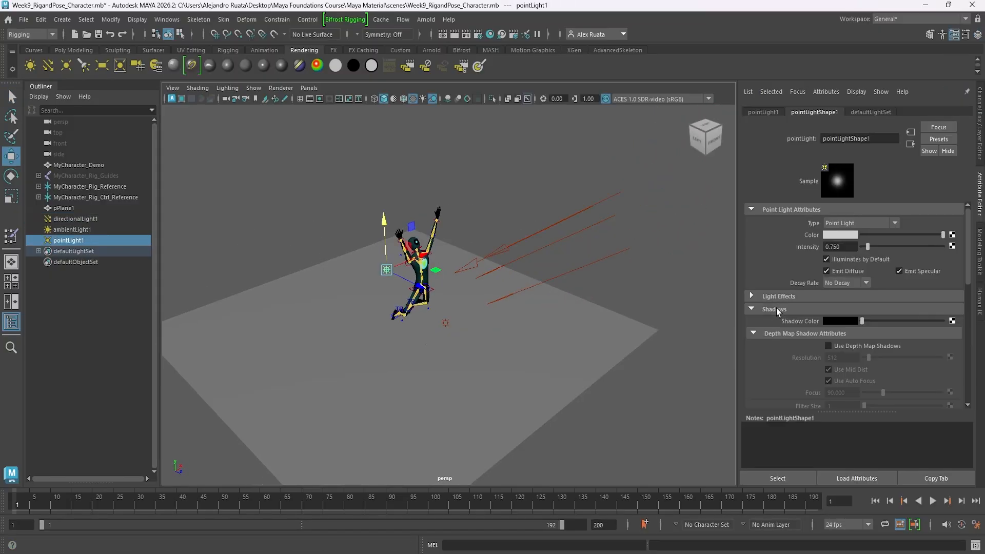
{"action": "left_click", "coordinate": [778, 296]}
{"action": "left_click", "coordinate": [445, 326]}
{"action": "left_click", "coordinate": [445, 323]}
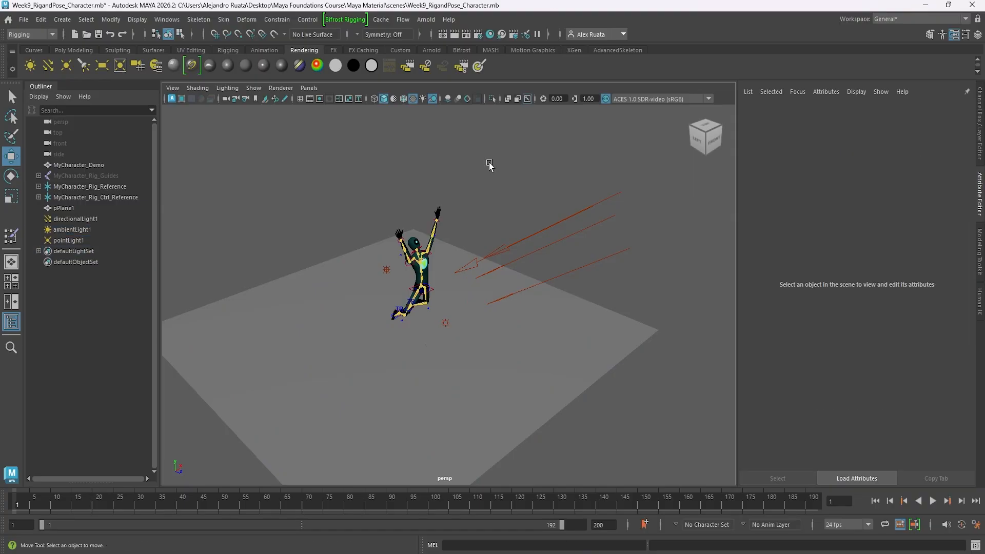
Render the wide view of the scene and close the render window.
{"action": "left_click", "coordinate": [454, 34]}
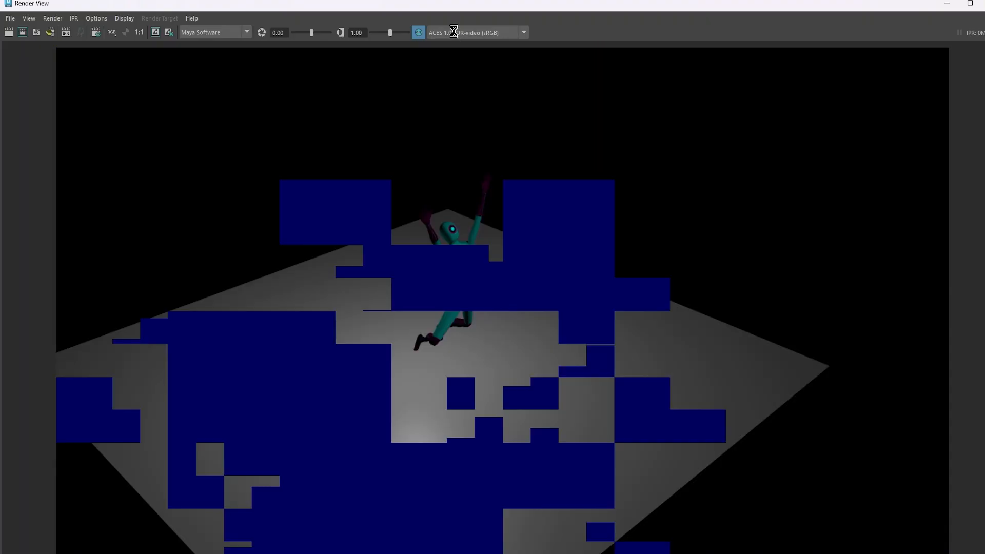
{"action": "left_click", "coordinate": [969, 3]}
{"action": "left_click", "coordinate": [973, 6]}
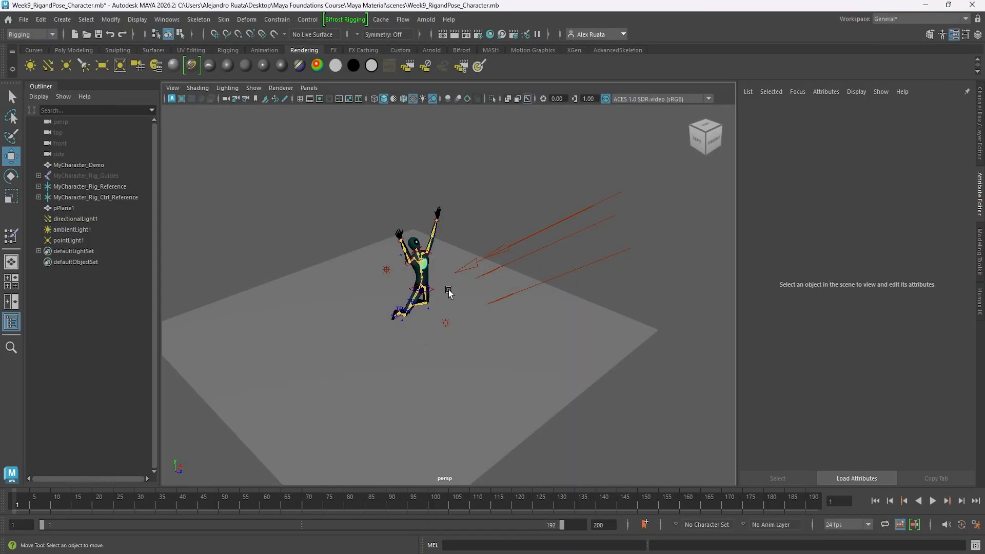
Light the viewport with all scene lights and delete the ambient light and the point light.
{"action": "scroll", "coordinate": [449, 293], "scroll_direction": "up", "scroll_amount": 5}
{"action": "left_click_drag", "start_coordinate": [481, 296], "coordinate": [525, 330], "text": "alt"}
{"action": "left_click", "coordinate": [525, 328]}
{"action": "left_click", "coordinate": [360, 235], "text": "shift"}
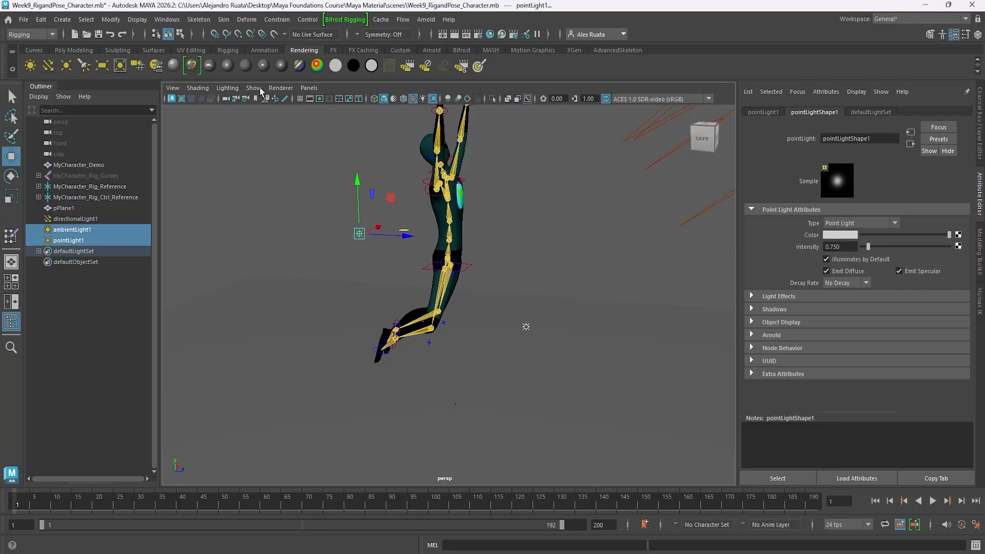
{"action": "left_click", "coordinate": [227, 88]}
{"action": "left_click", "coordinate": [245, 118]}
{"action": "left_click_drag", "start_coordinate": [407, 260], "coordinate": [351, 267], "text": "alt"}
{"action": "key", "text": "Delete"}
{"action": "left_click_drag", "start_coordinate": [464, 297], "coordinate": [423, 296], "text": "alt"}
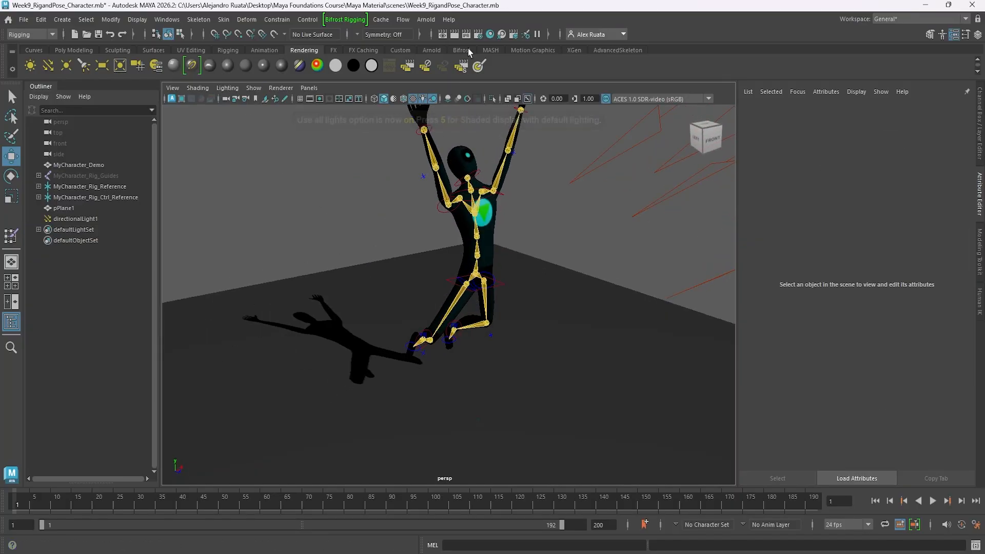
Create a new ambient light with an intensity of 0.75 and test-render the scene.
{"action": "left_click", "coordinate": [455, 35]}
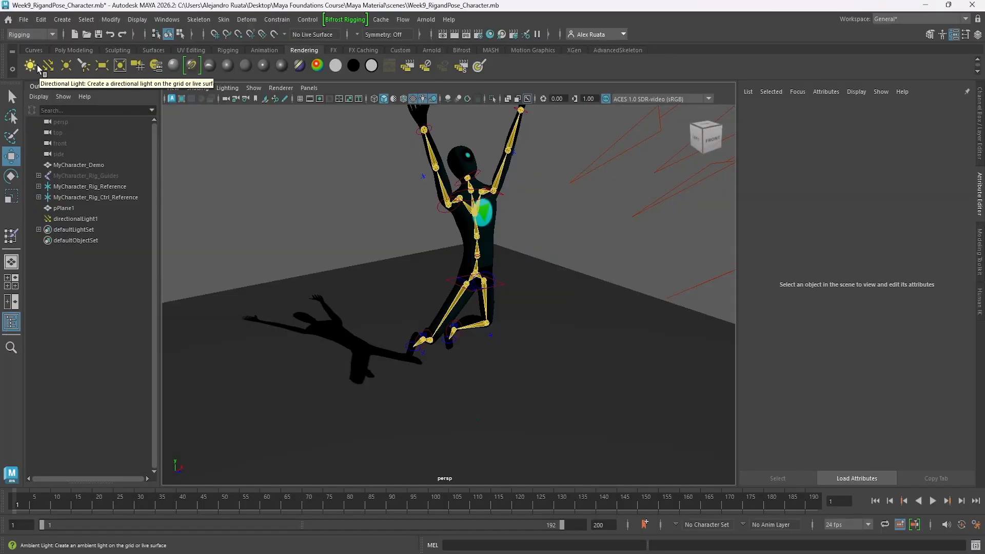
{"action": "left_click", "coordinate": [36, 67]}
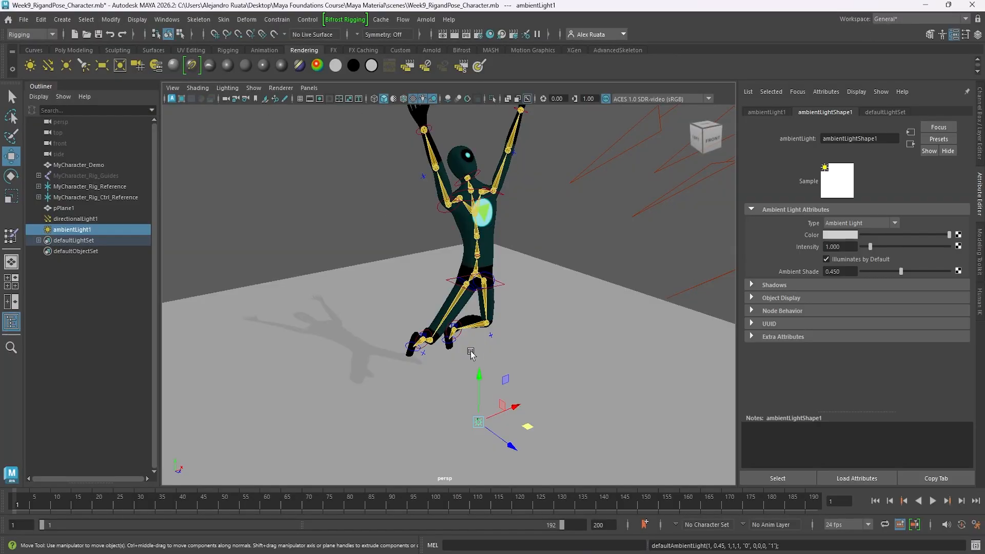
{"action": "key", "text": "Return"}
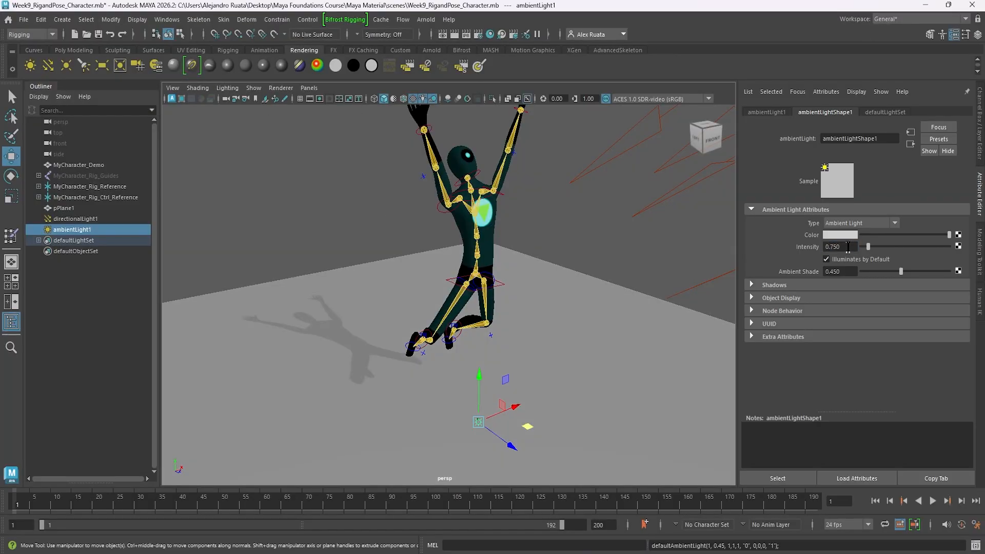
{"action": "left_click", "coordinate": [442, 35]}
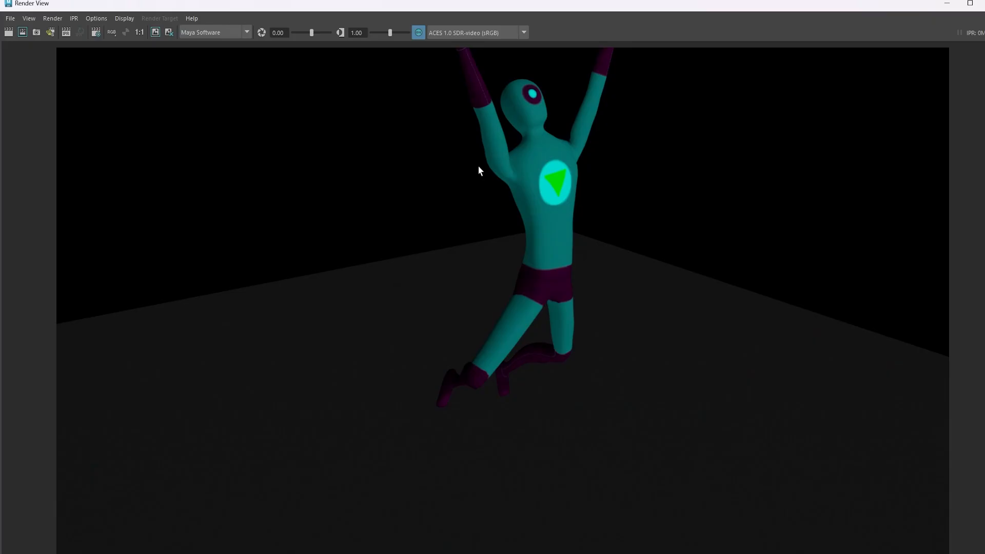
{"action": "left_click", "coordinate": [975, 5]}
Open the light-centric light linking editor and select the directional light to view its linked objects.
{"action": "left_click", "coordinate": [167, 19]}
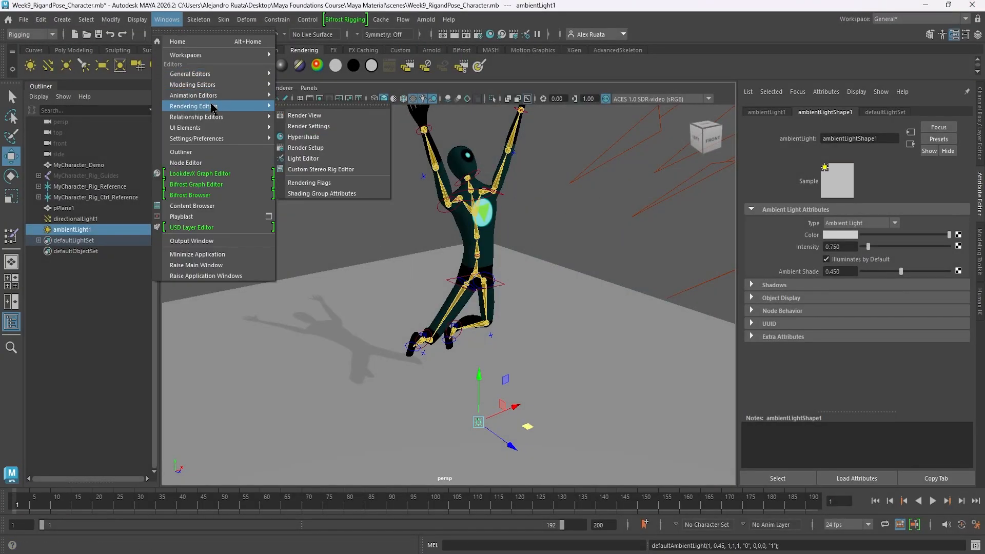
{"action": "mouse_move", "coordinate": [213, 97]}
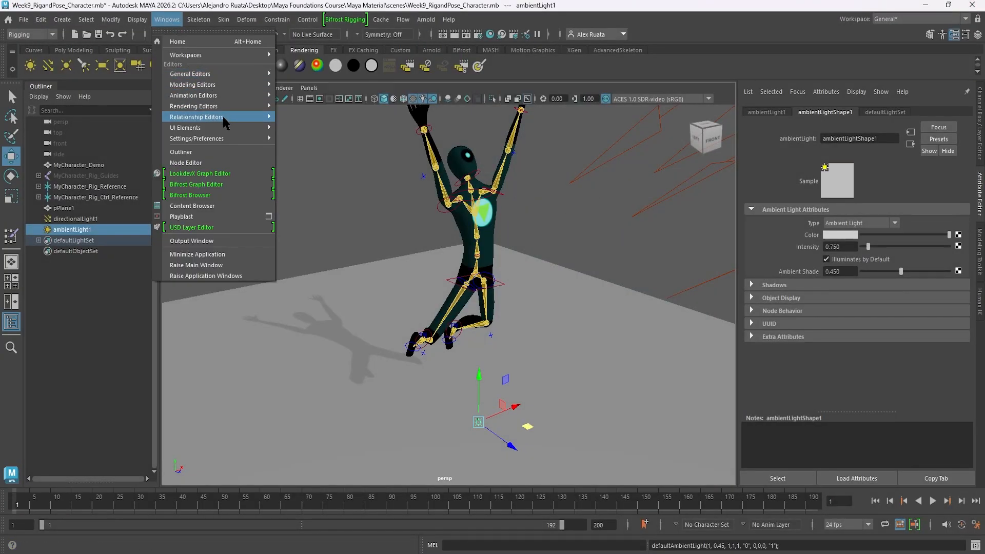
{"action": "mouse_move", "coordinate": [225, 117]}
{"action": "mouse_move", "coordinate": [336, 190]}
{"action": "left_click", "coordinate": [397, 201]}
{"action": "left_click", "coordinate": [197, 187]}
Unlink the character, the plane and all shading groups from the ambient light and test-render the frame.
{"action": "left_click", "coordinate": [184, 197]}
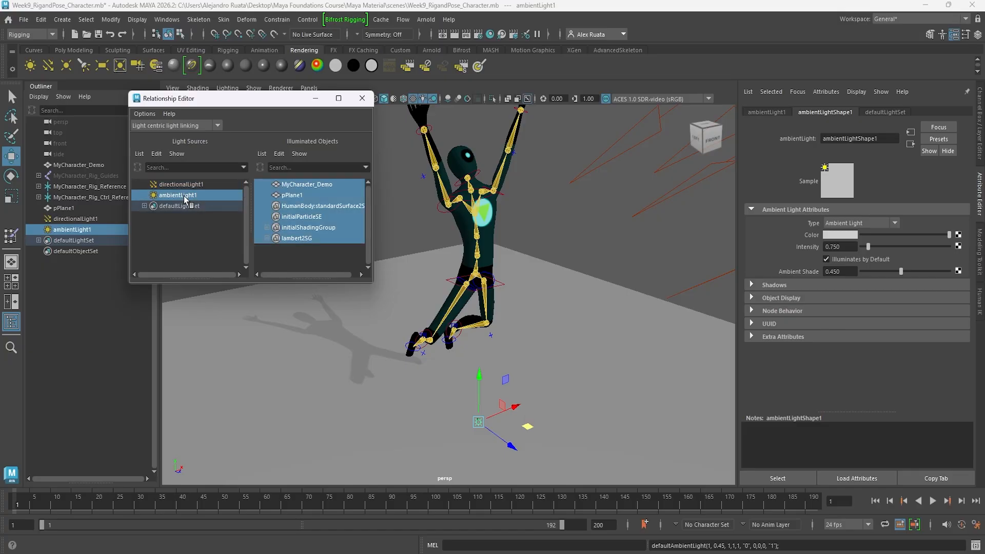
{"action": "left_click", "coordinate": [305, 196]}
{"action": "left_click", "coordinate": [306, 206]}
{"action": "left_click", "coordinate": [308, 217]}
{"action": "left_click", "coordinate": [308, 228]}
{"action": "left_click", "coordinate": [308, 238]}
{"action": "left_click", "coordinate": [307, 184]}
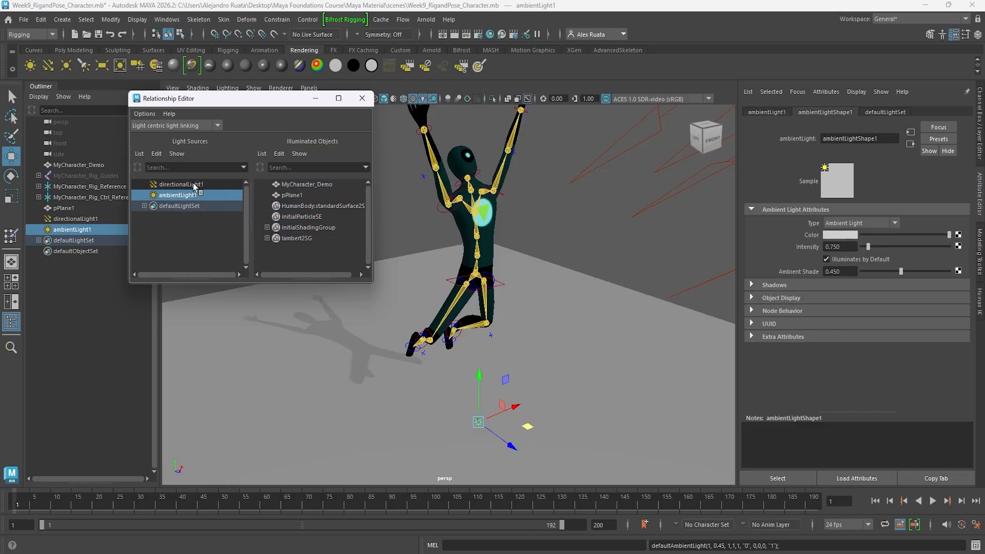
{"action": "left_click", "coordinate": [192, 184]}
{"action": "left_click", "coordinate": [190, 193]}
{"action": "left_click", "coordinate": [288, 186]}
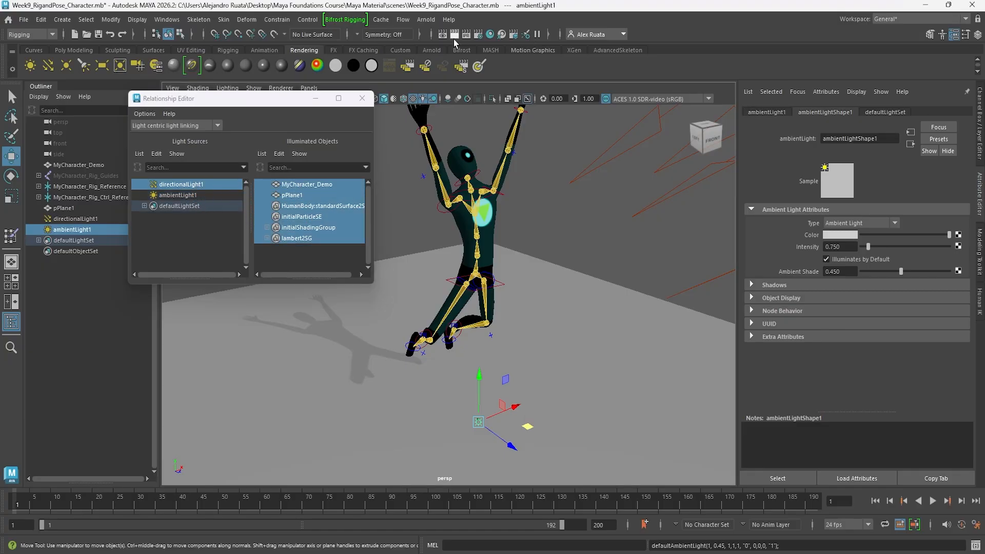
{"action": "left_click", "coordinate": [455, 34]}
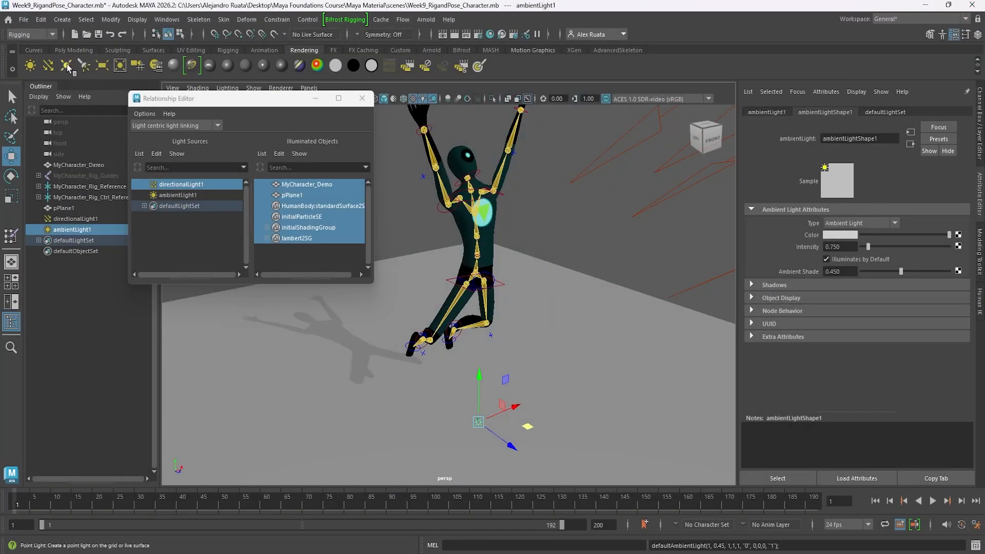
Create a point light and move it behind the character, about 110 cm up in Y and -61 cm in Z.
{"action": "left_click", "coordinate": [68, 67]}
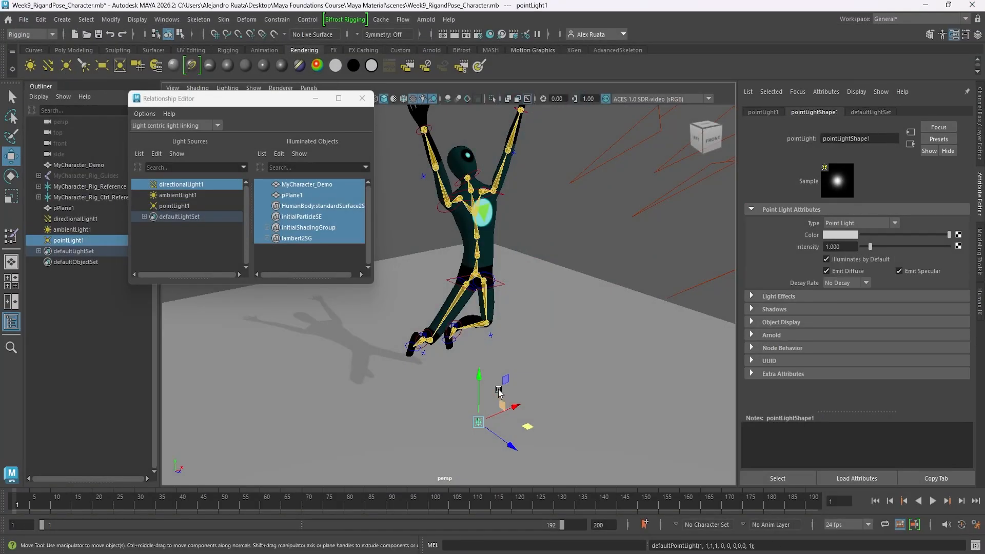
{"action": "left_click_drag", "start_coordinate": [480, 377], "coordinate": [481, 221]}
{"action": "left_click_drag", "start_coordinate": [513, 288], "coordinate": [455, 267]}
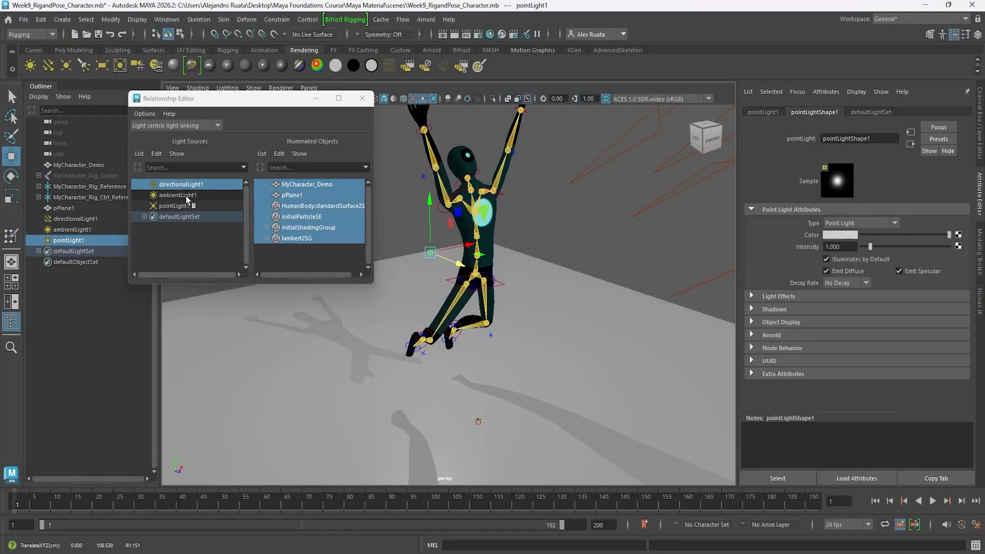
Unlink all illuminated objects from the point light, then render the frame to check the character's shadow.
{"action": "left_click", "coordinate": [174, 206]}
{"action": "left_click_drag", "start_coordinate": [303, 196], "coordinate": [302, 232]}
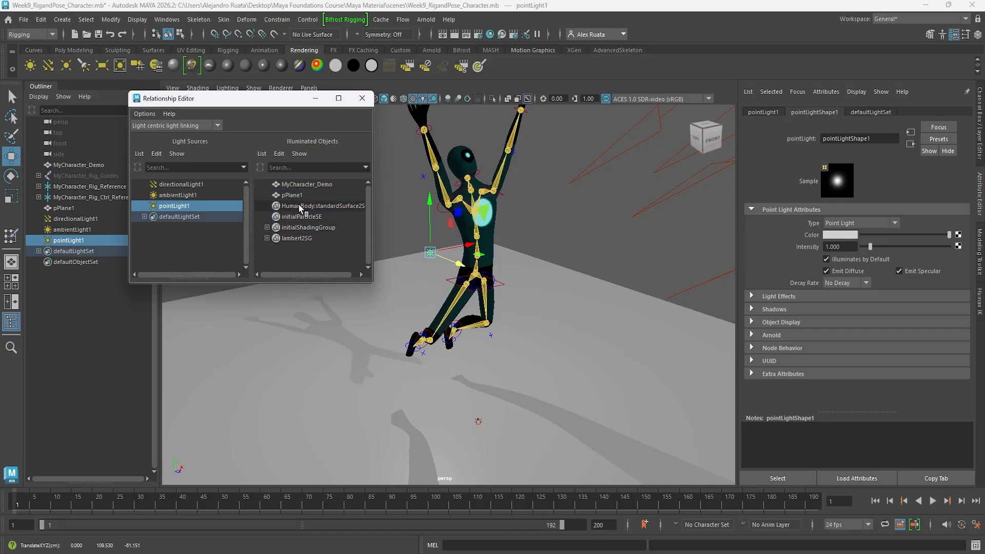
{"action": "left_click", "coordinate": [177, 195]}
{"action": "left_click", "coordinate": [180, 184]}
{"action": "left_click", "coordinate": [454, 39]}
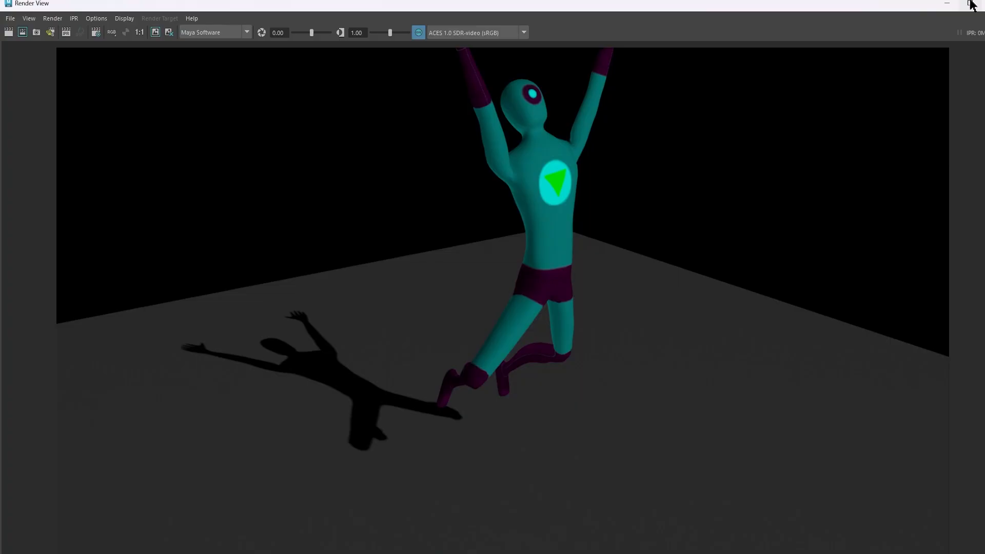
{"action": "left_click", "coordinate": [981, 3]}
{"action": "left_click", "coordinate": [362, 98]}
Rotate the left shoulder effector to about -60.3, -59.5, -5.6 and the right one to about -74.0, -49.3, -11.5.
{"action": "left_click_drag", "start_coordinate": [421, 259], "coordinate": [380, 266], "text": "alt"}
{"action": "right_click_drag", "start_coordinate": [380, 267], "coordinate": [455, 345], "text": "alt"}
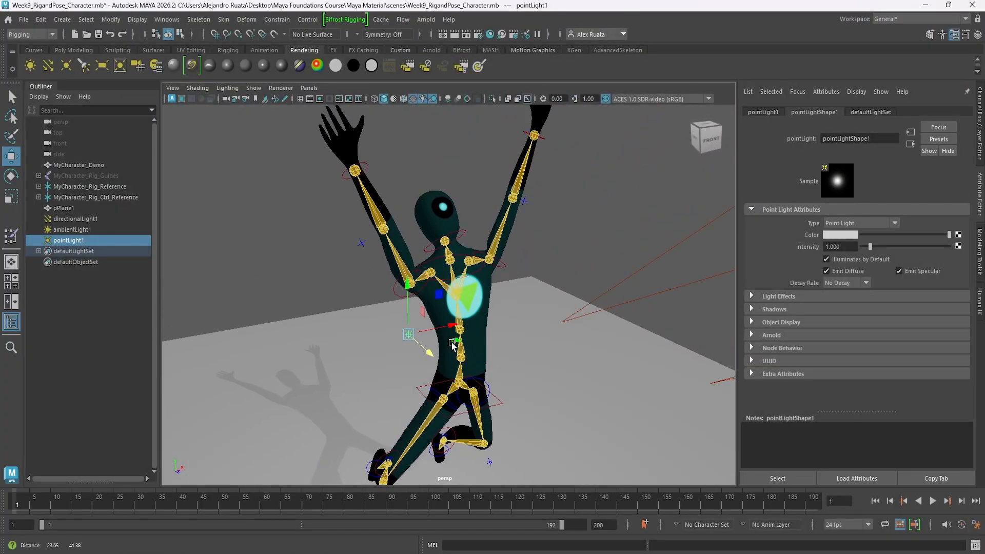
{"action": "left_click_drag", "start_coordinate": [455, 345], "coordinate": [467, 255], "text": "alt"}
{"action": "left_click", "coordinate": [482, 257]}
{"action": "key", "text": "e"}
{"action": "left_click_drag", "start_coordinate": [493, 212], "coordinate": [505, 219]}
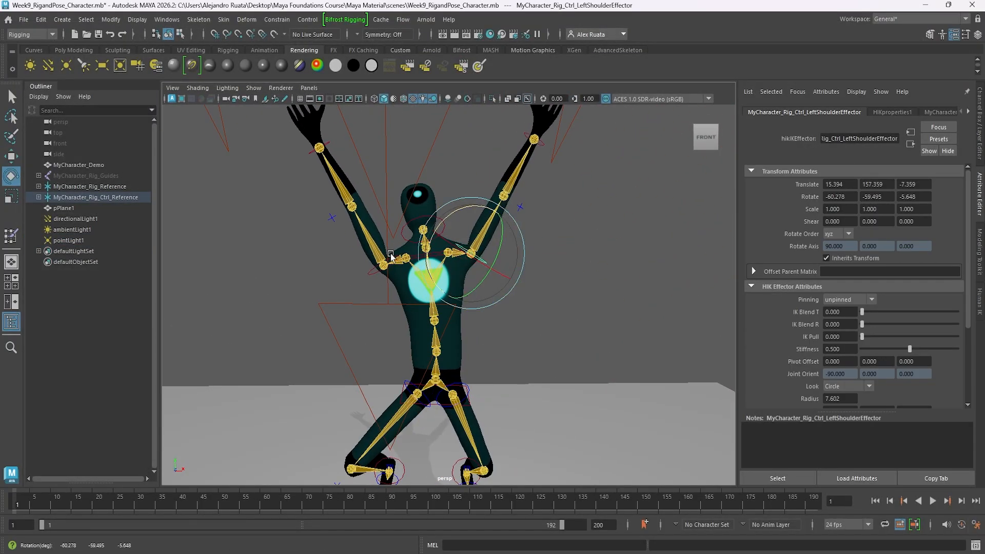
{"action": "left_click", "coordinate": [390, 256]}
{"action": "left_click_drag", "start_coordinate": [392, 216], "coordinate": [379, 226]}
Rotate the right ankle effector to about -0.1, -27.5, 103.1 to adjust the raised foot.
{"action": "left_click_drag", "start_coordinate": [390, 228], "coordinate": [517, 236], "text": "alt"}
{"action": "middle_click_drag", "start_coordinate": [487, 421], "coordinate": [466, 283], "text": "alt"}
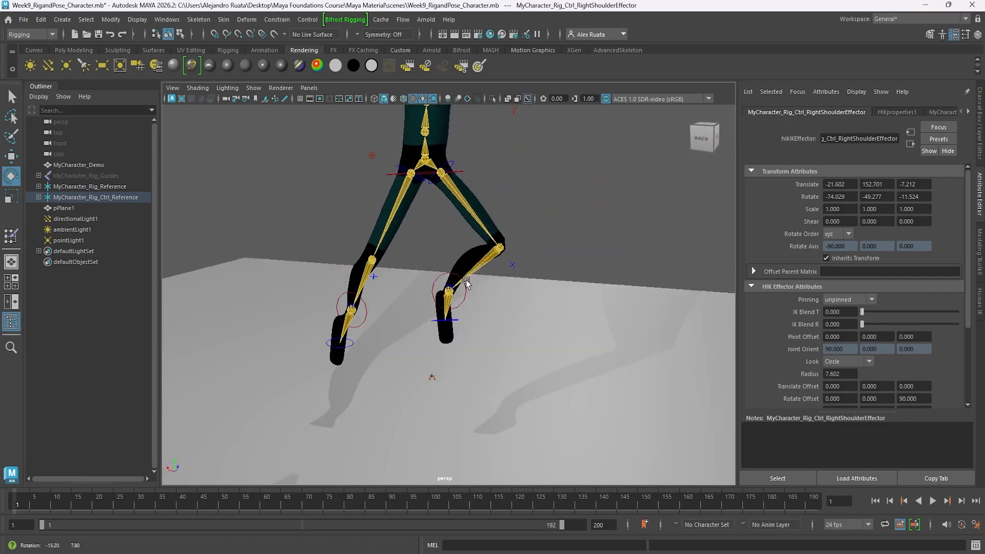
{"action": "left_click_drag", "start_coordinate": [465, 283], "coordinate": [500, 285], "text": "alt"}
{"action": "left_click", "coordinate": [471, 300]}
{"action": "mouse_move", "coordinate": [485, 325]}
{"action": "left_mouse_down"}
{"action": "mouse_move", "coordinate": [465, 325]}
{"action": "mouse_move", "coordinate": [505, 342]}
{"action": "mouse_move", "coordinate": [501, 332]}
{"action": "left_mouse_up"}
{"action": "left_click_drag", "start_coordinate": [501, 329], "coordinate": [494, 335]}
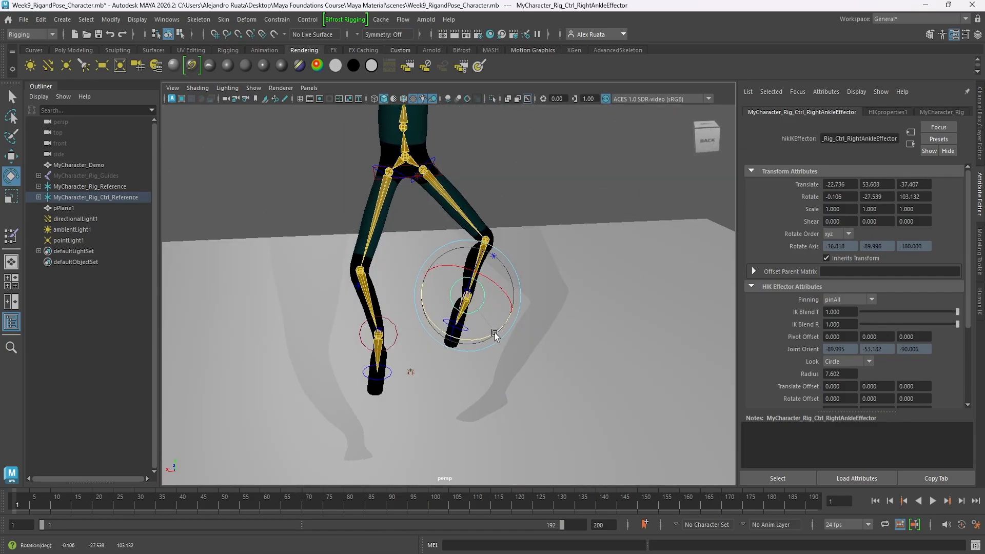
{"action": "middle_click_drag", "start_coordinate": [396, 368], "coordinate": [430, 329], "text": "alt"}
{"action": "left_click", "coordinate": [421, 309]}
Frame the whole jumping character from the front inside the resolution gate and render the frame.
{"action": "left_click_drag", "start_coordinate": [421, 309], "coordinate": [205, 319], "text": "alt"}
{"action": "scroll", "coordinate": [205, 319], "scroll_direction": "down", "scroll_amount": 4}
{"action": "middle_click_drag", "start_coordinate": [408, 169], "coordinate": [390, 312], "text": "alt"}
{"action": "key", "text": "w"}
{"action": "left_click", "coordinate": [560, 253]}
{"action": "left_click_drag", "start_coordinate": [503, 250], "coordinate": [451, 288], "text": "alt"}
{"action": "scroll", "coordinate": [451, 288], "scroll_direction": "down", "scroll_amount": 4}
{"action": "scroll", "coordinate": [451, 288], "scroll_direction": "down", "scroll_amount": 1}
{"action": "scroll", "coordinate": [451, 288], "scroll_direction": "up", "scroll_amount": 2}
{"action": "left_click", "coordinate": [320, 99]}
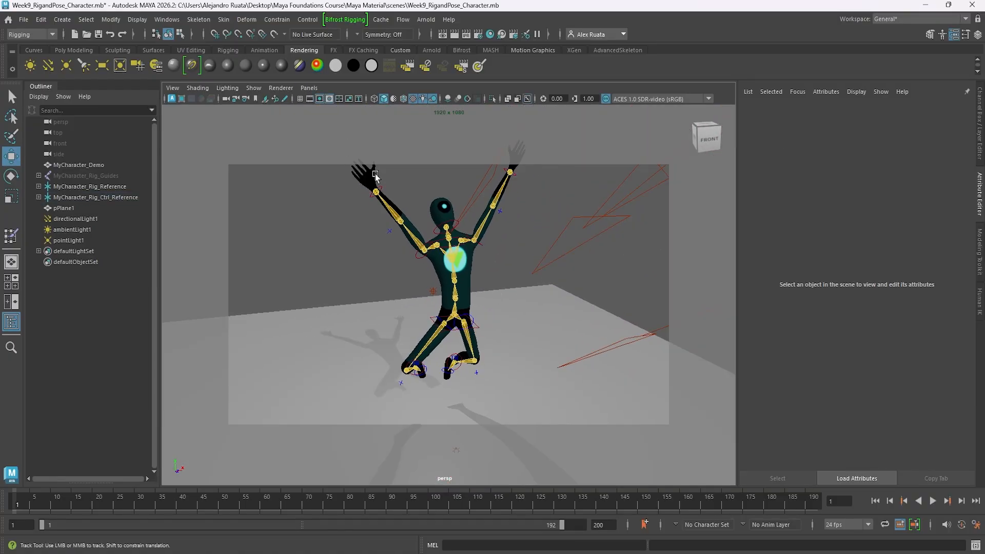
{"action": "middle_click_drag", "start_coordinate": [390, 173], "coordinate": [395, 202], "text": "alt"}
{"action": "mouse_move", "coordinate": [395, 203]}
{"action": "left_mouse_down", "text": "alt"}
{"action": "mouse_move", "coordinate": [382, 213]}
{"action": "mouse_move", "coordinate": [395, 185]}
{"action": "left_mouse_up", "text": "alt"}
{"action": "left_click", "coordinate": [456, 35]}
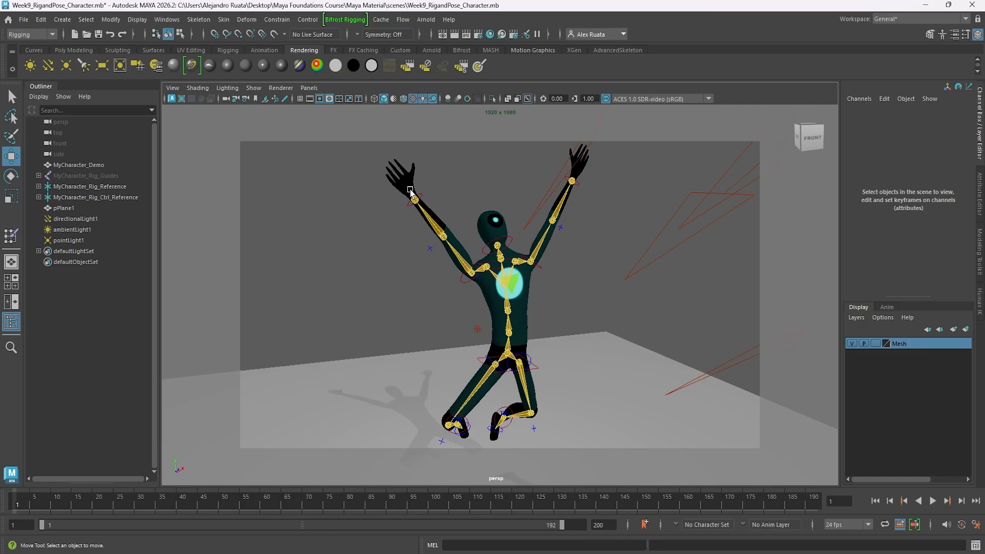
Render the current frame of the jumping character, then examine its raised hands, arms and upper body up close.
{"action": "left_click", "coordinate": [454, 34]}
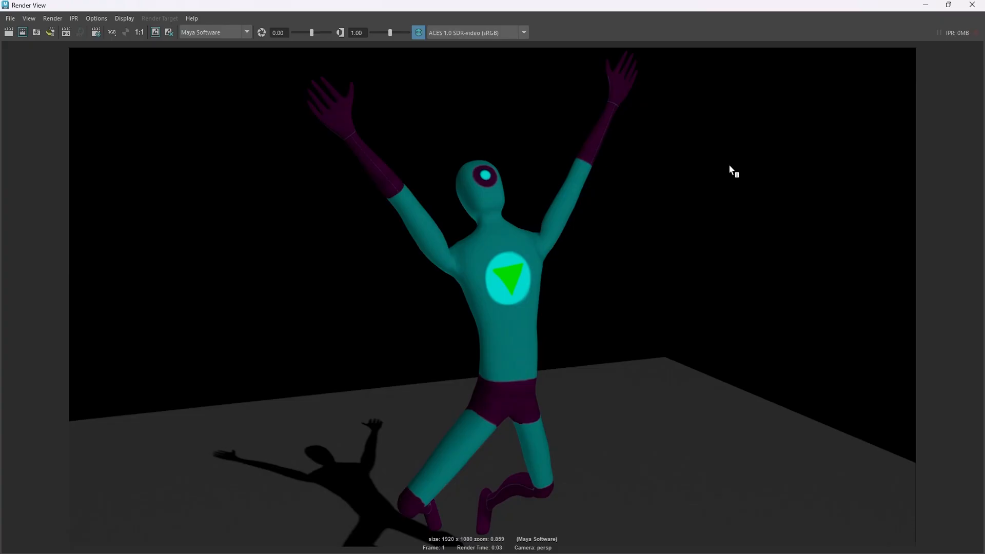
{"action": "left_click", "coordinate": [971, 4]}
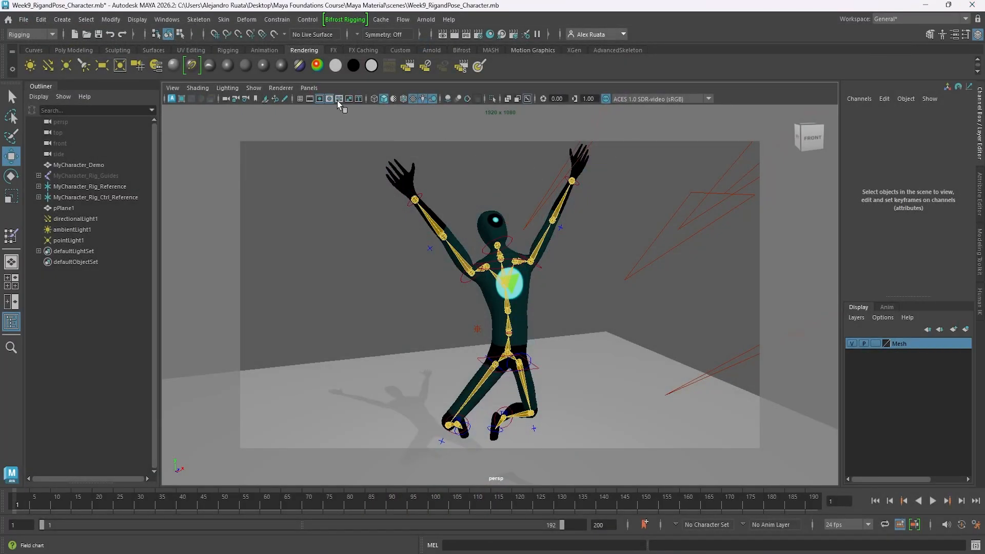
{"action": "middle_click_drag", "start_coordinate": [452, 176], "coordinate": [485, 249], "text": "alt"}
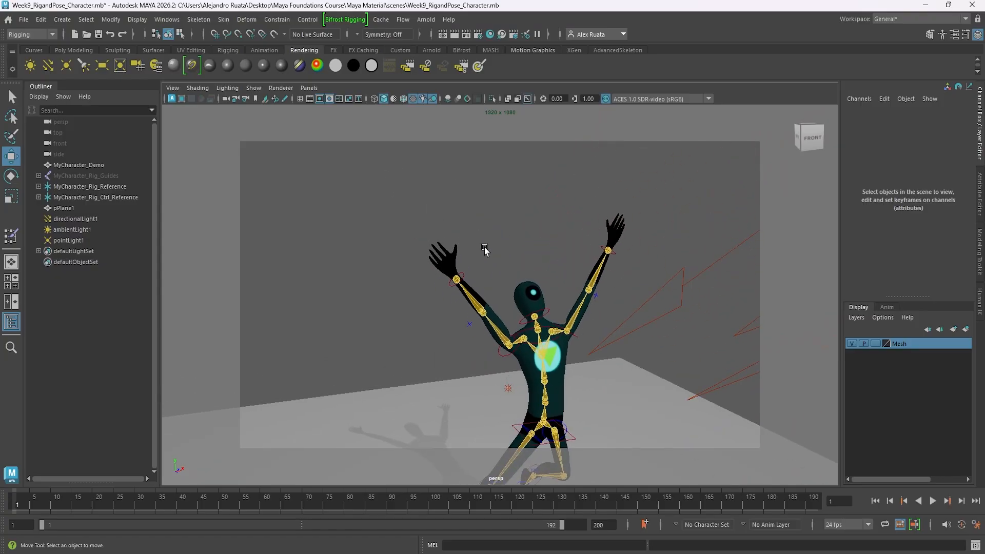
{"action": "right_click_drag", "start_coordinate": [485, 249], "coordinate": [577, 274], "text": "alt"}
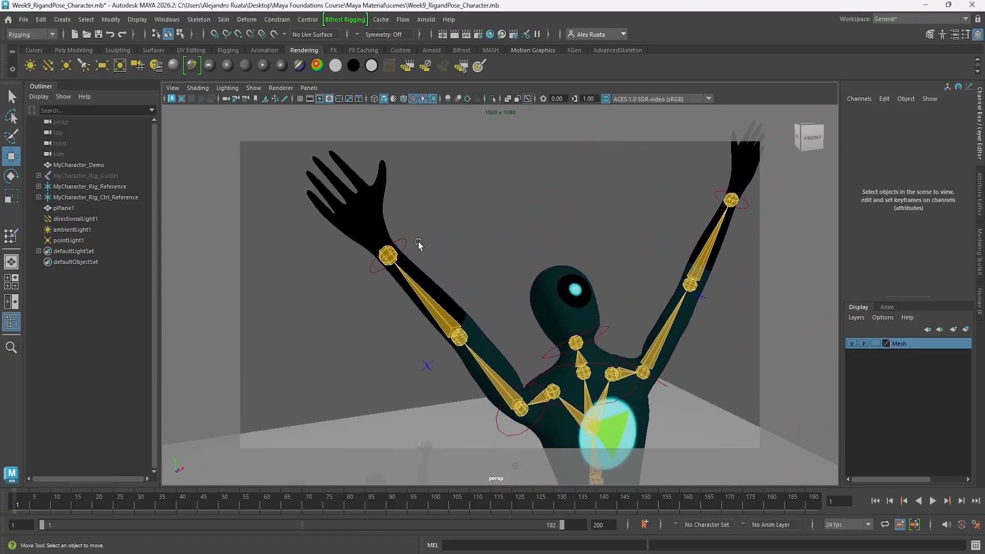
{"action": "scroll", "coordinate": [462, 281], "scroll_direction": "down", "scroll_amount": 10}
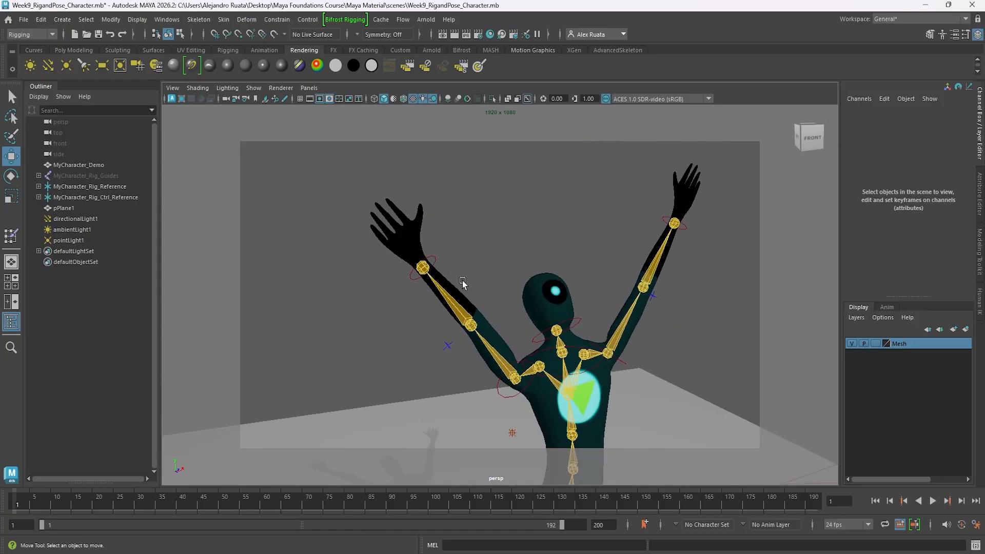
{"action": "left_click_drag", "start_coordinate": [460, 271], "coordinate": [461, 310], "text": "alt"}
{"action": "right_click_drag", "start_coordinate": [461, 310], "coordinate": [530, 323], "text": "alt"}
{"action": "middle_click_drag", "start_coordinate": [530, 323], "coordinate": [528, 317], "text": "alt"}
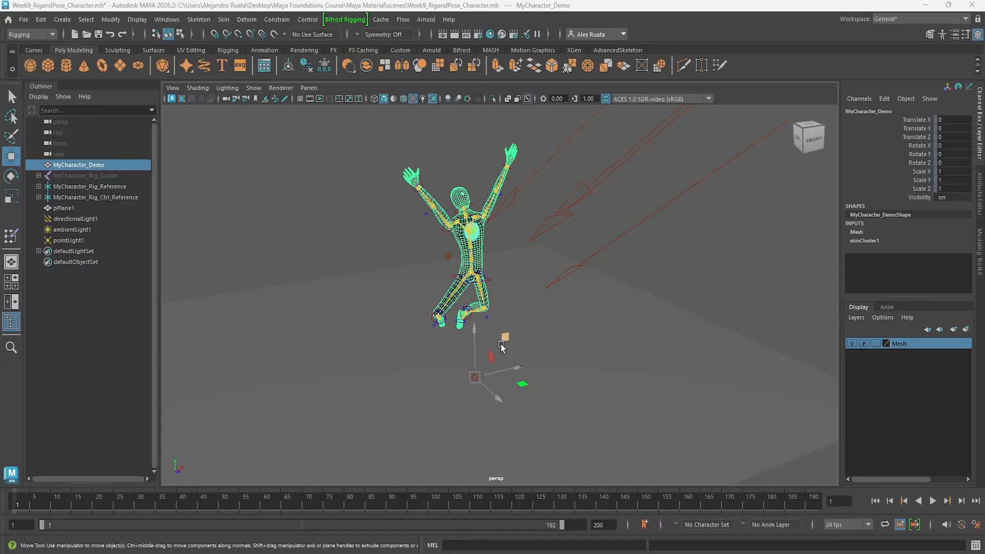
Show the HumanIK controls for MyCharacter_Rig and return the jumping character to its T-shaped stance pose.
{"action": "middle_click_drag", "start_coordinate": [498, 280], "coordinate": [517, 325], "text": "alt"}
{"action": "right_click_drag", "start_coordinate": [513, 330], "coordinate": [552, 329], "text": "alt"}
{"action": "mouse_move", "coordinate": [463, 331]}
{"action": "left_mouse_down", "text": "alt"}
{"action": "mouse_move", "coordinate": [671, 315]}
{"action": "mouse_move", "coordinate": [467, 318]}
{"action": "left_mouse_up", "text": "alt"}
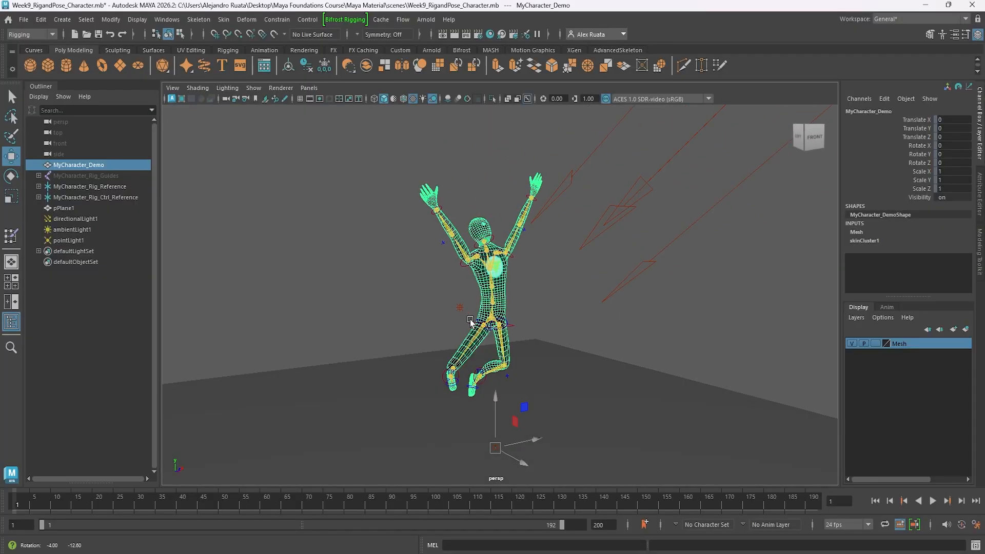
{"action": "left_click", "coordinate": [942, 35]}
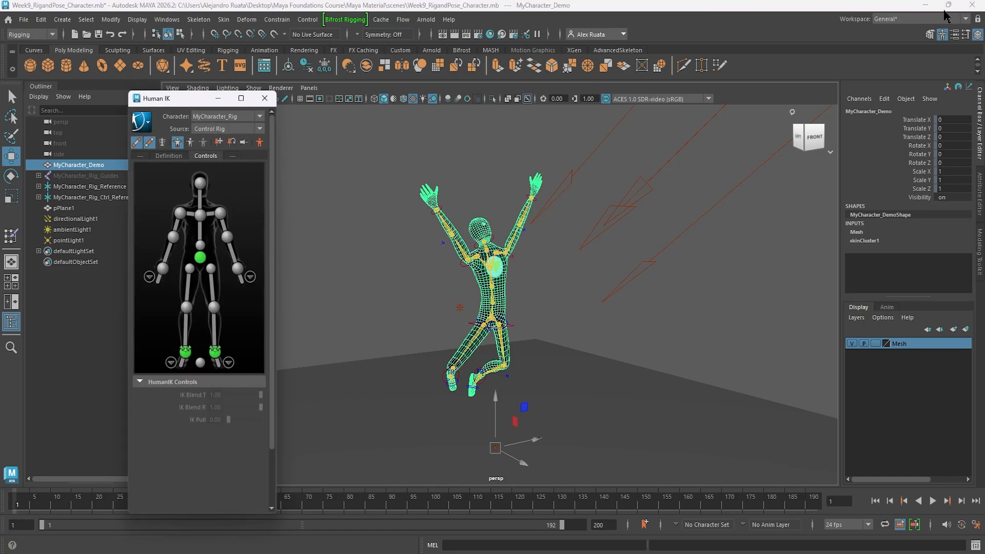
{"action": "left_click", "coordinate": [260, 143]}
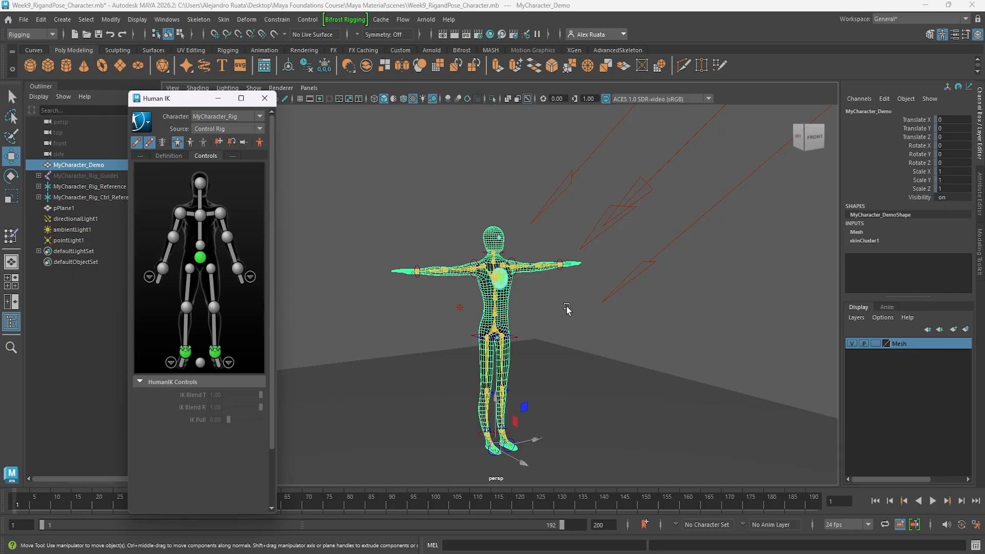
{"action": "left_click_drag", "start_coordinate": [567, 307], "coordinate": [494, 291], "text": "alt"}
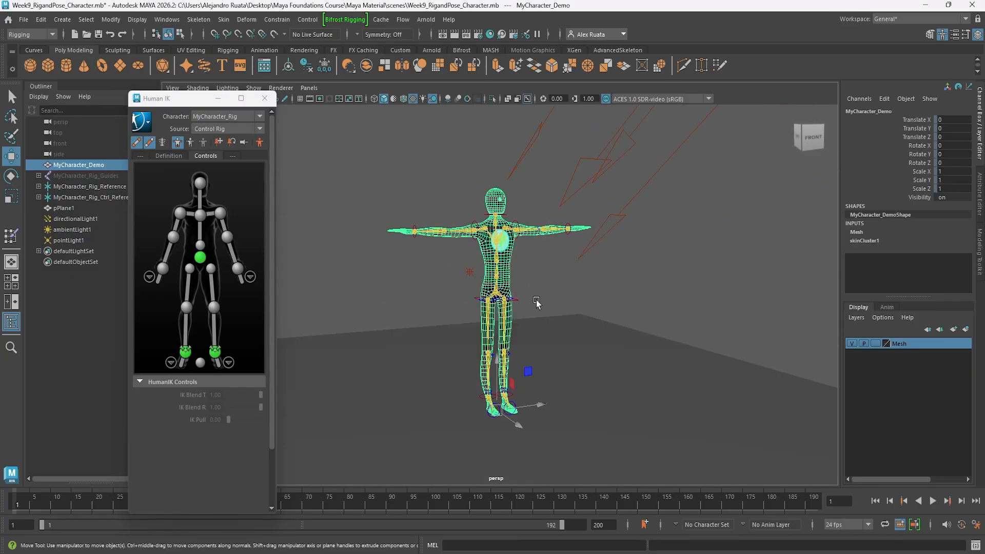